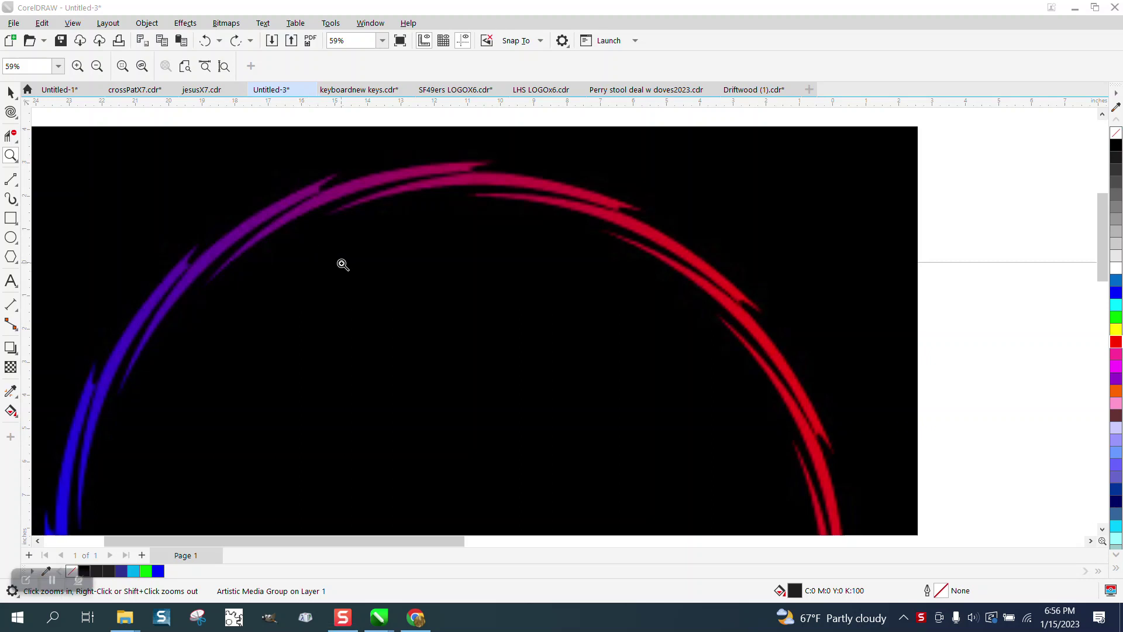
Zoom in on the top and red side of the reference ring to inspect it
drag(356, 160, 516, 211)
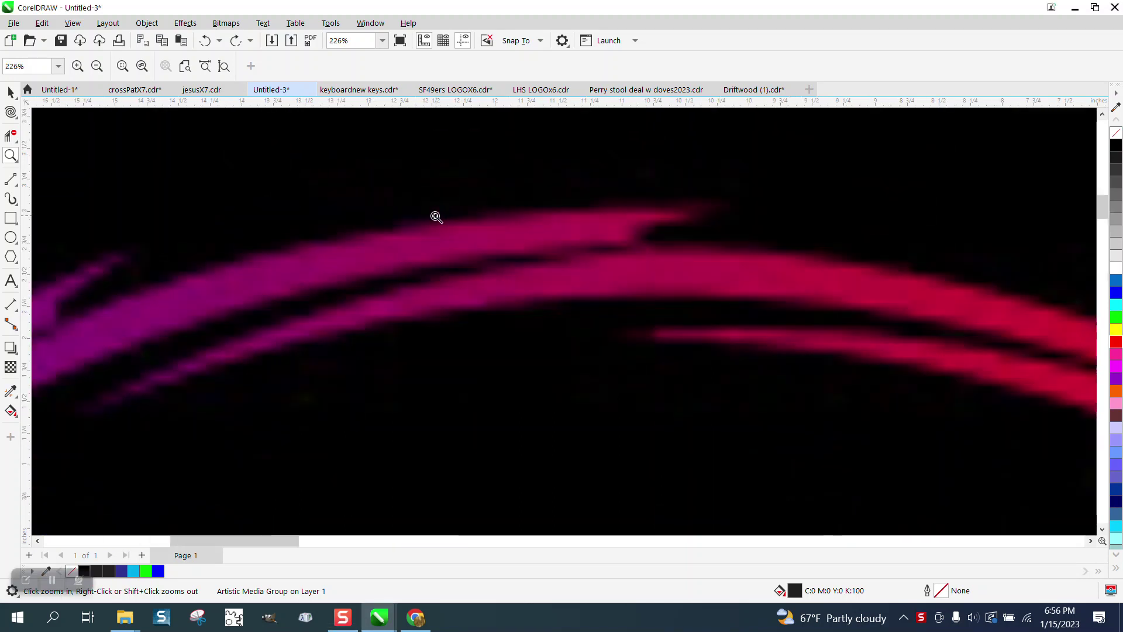
scroll(336, 213, down, 6)
scroll(785, 322, up, 3)
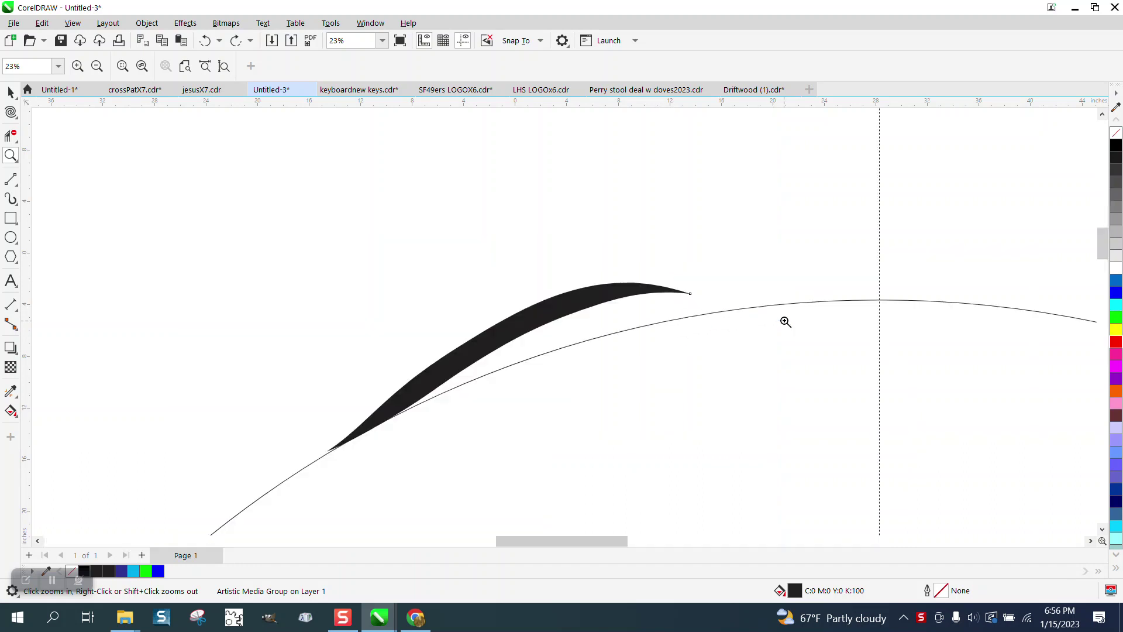
scroll(404, 296, down, 5)
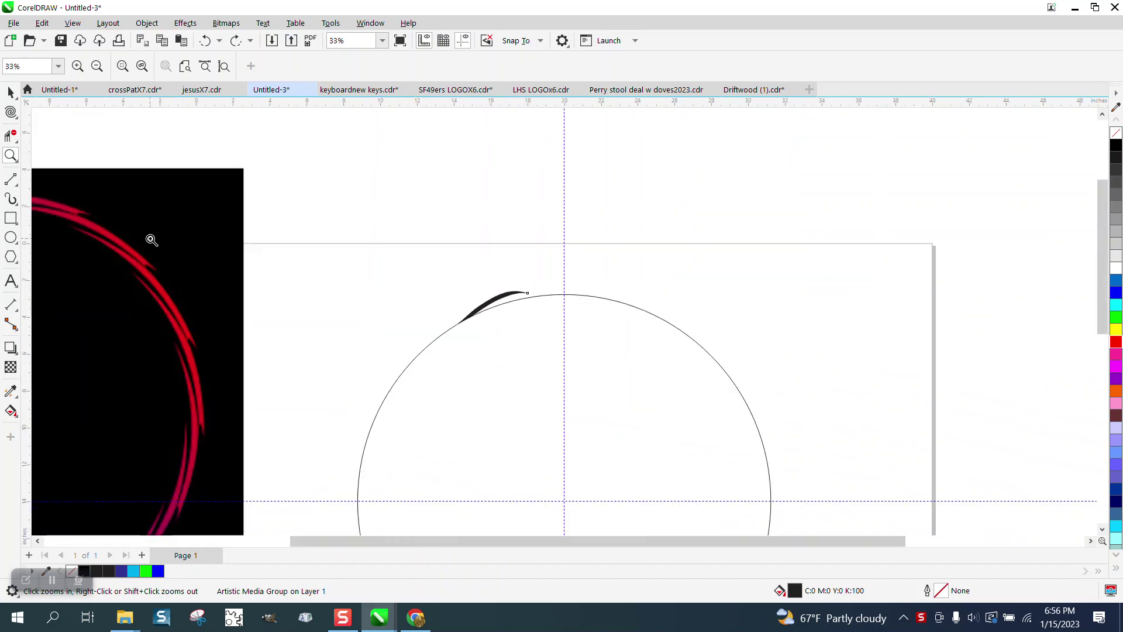
drag(100, 241, 263, 368)
scroll(519, 376, right, 2)
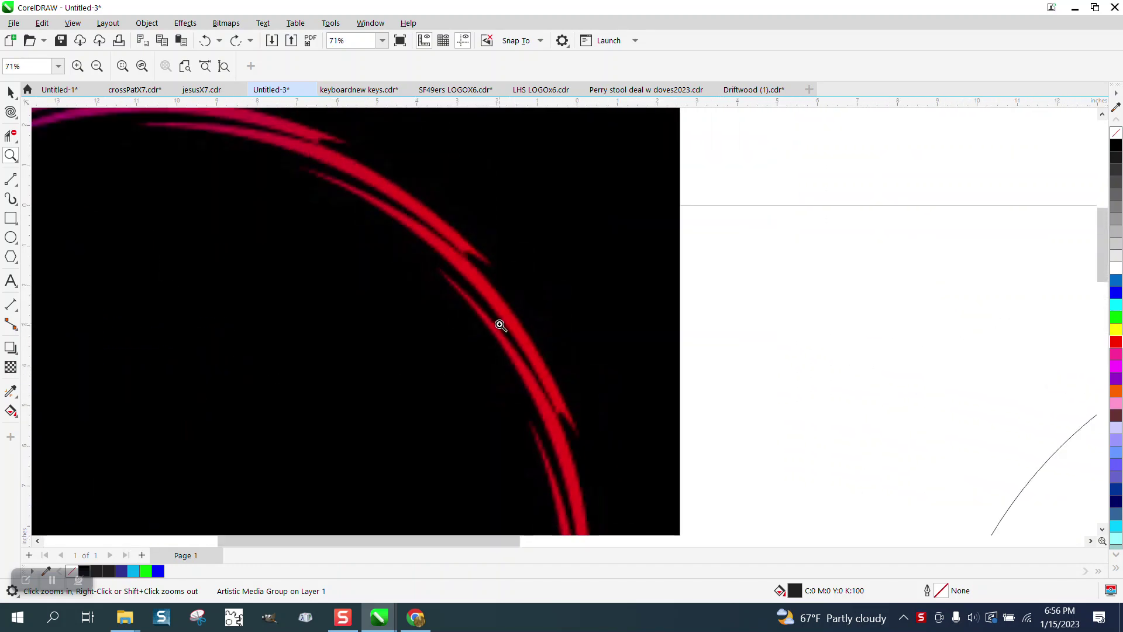
scroll(500, 325, down, 1)
scroll(253, 231, down, 3)
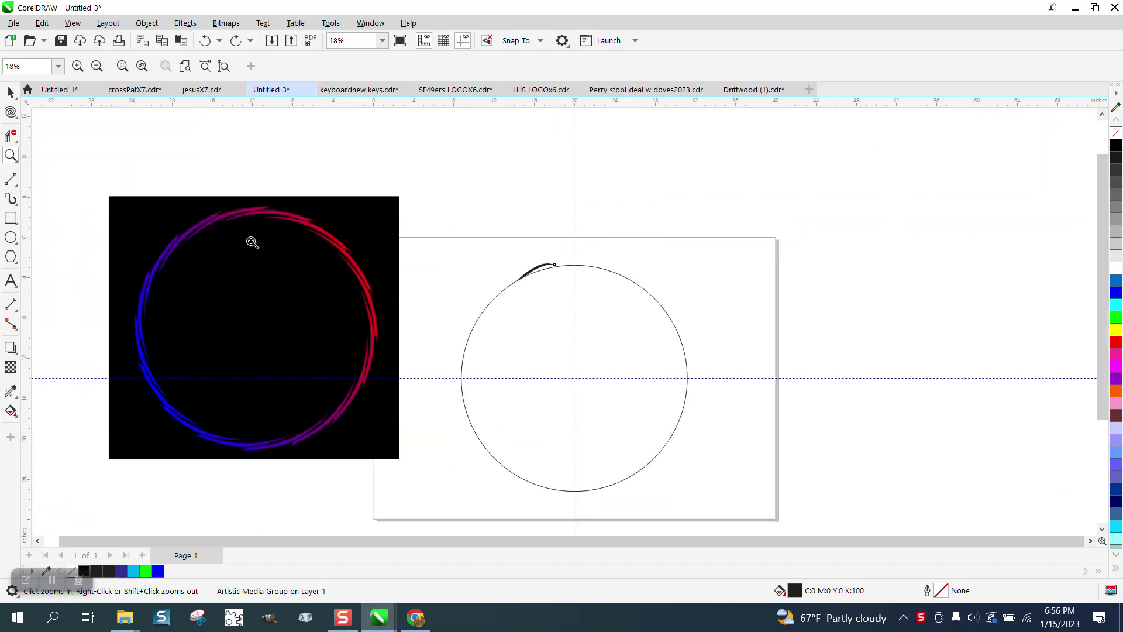
Move the small black brush stroke off the circle to the upper right, then select the circle
click(10, 93)
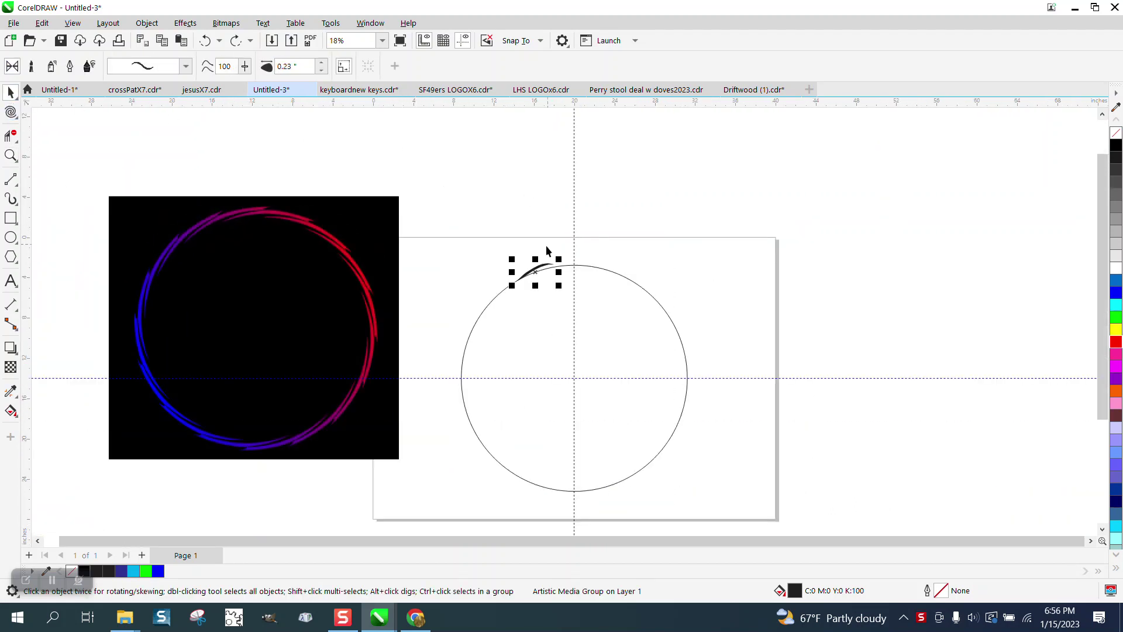
drag(541, 269, 795, 183)
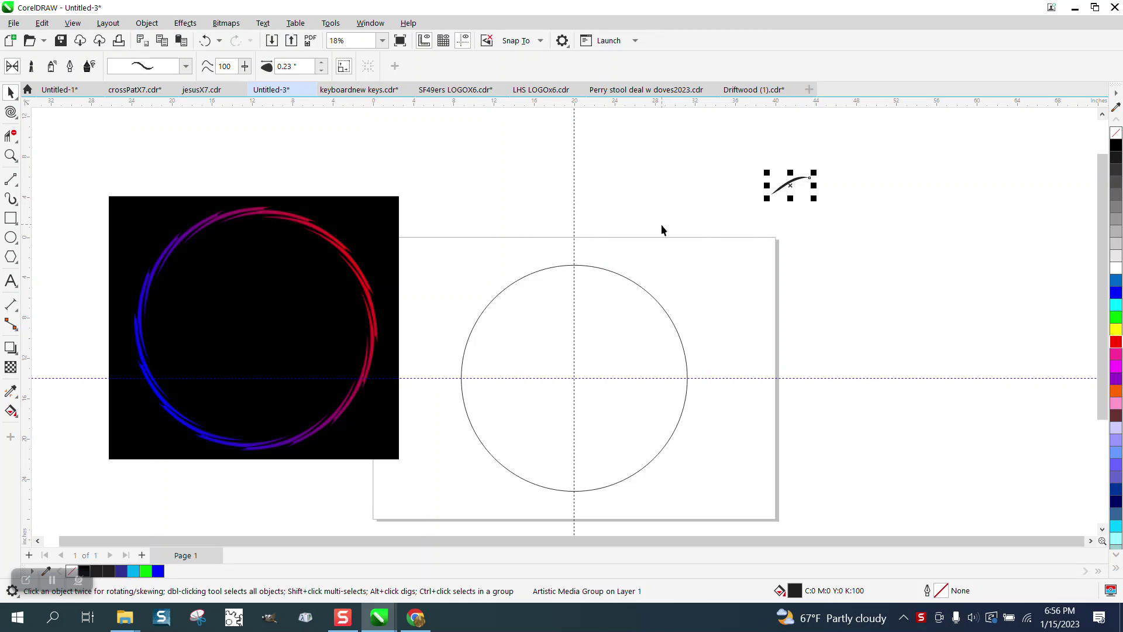
click(647, 291)
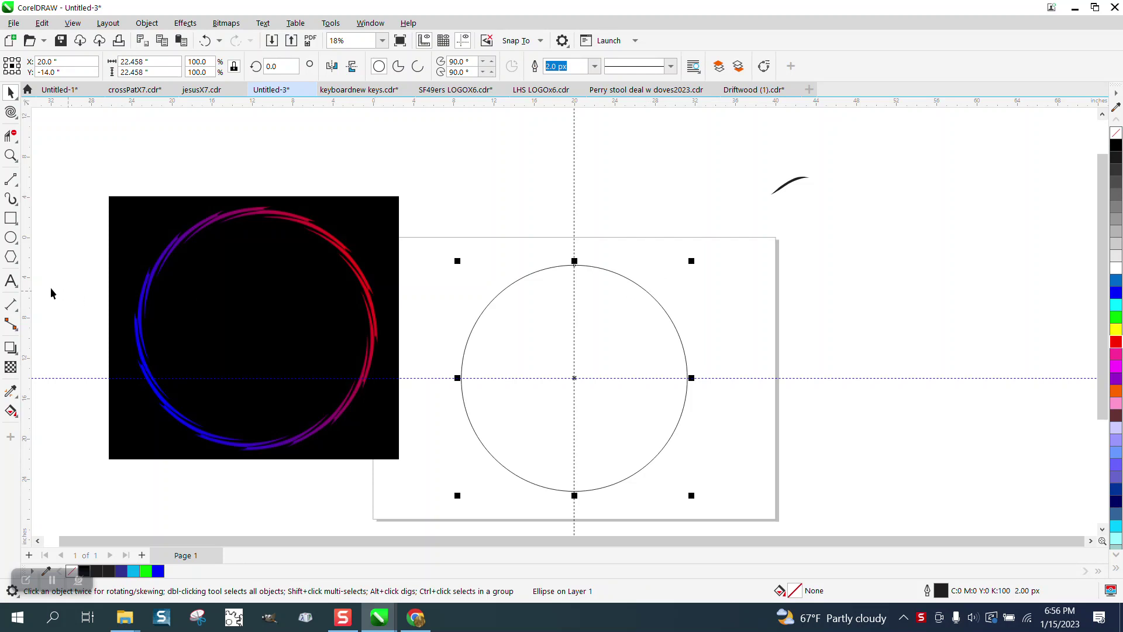
Draw a small four-sided polygon diamond and centre it on the page with P
click(15, 262)
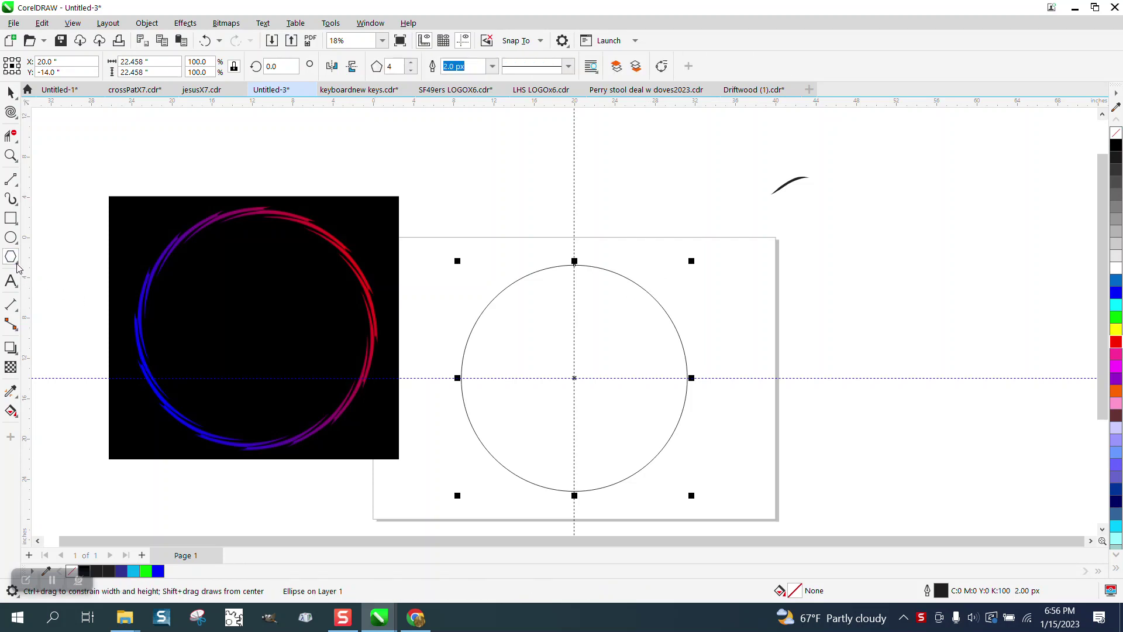
click(18, 267)
click(42, 260)
drag(616, 199, 586, 216)
key(p)
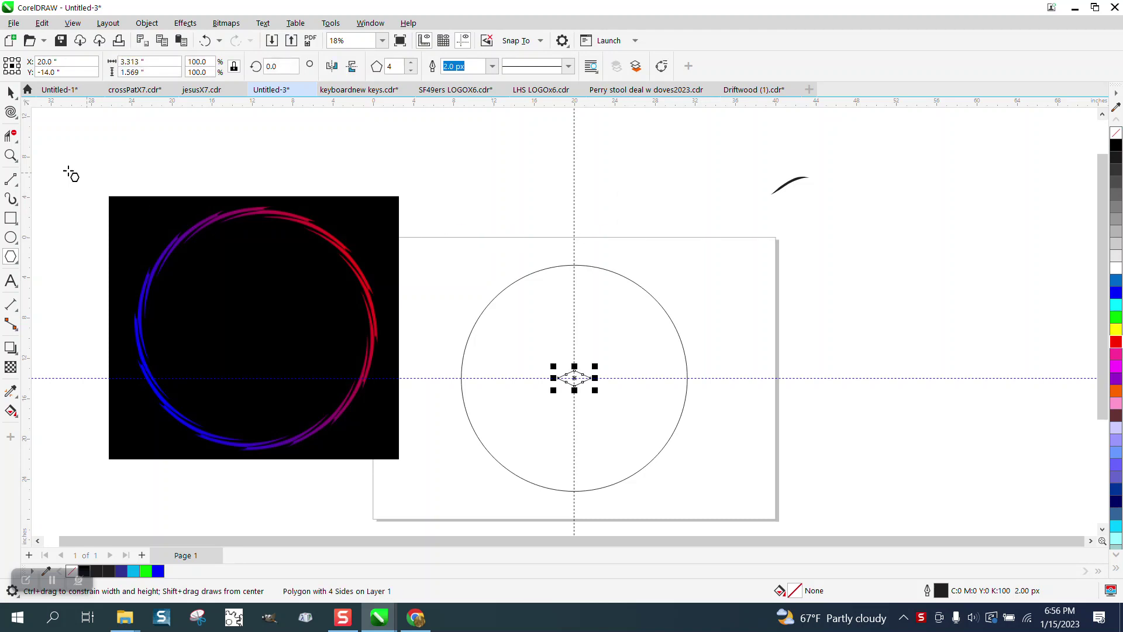
Move the diamond to the circle's top edge and put it in rotation mode
click(11, 92)
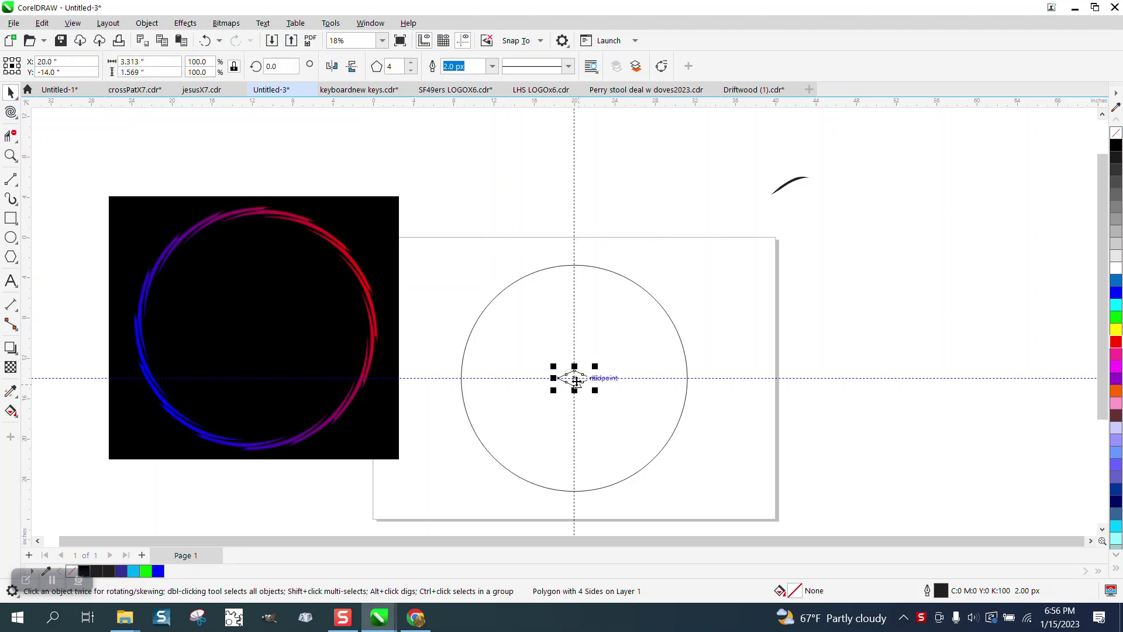
drag(574, 378, 575, 266)
click(575, 266)
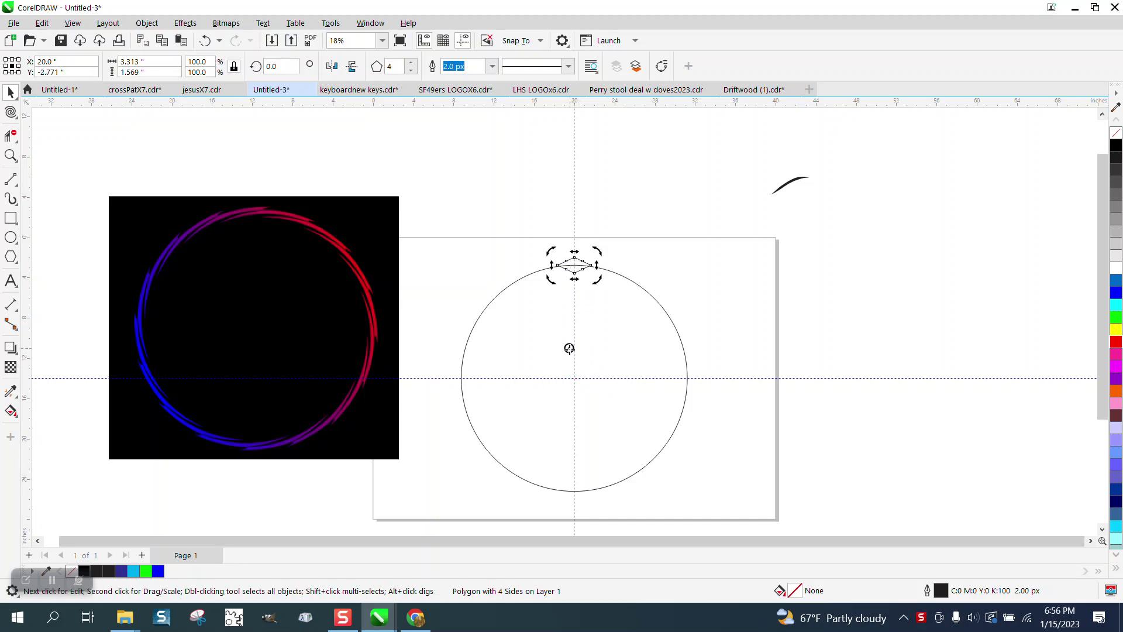
click(604, 256)
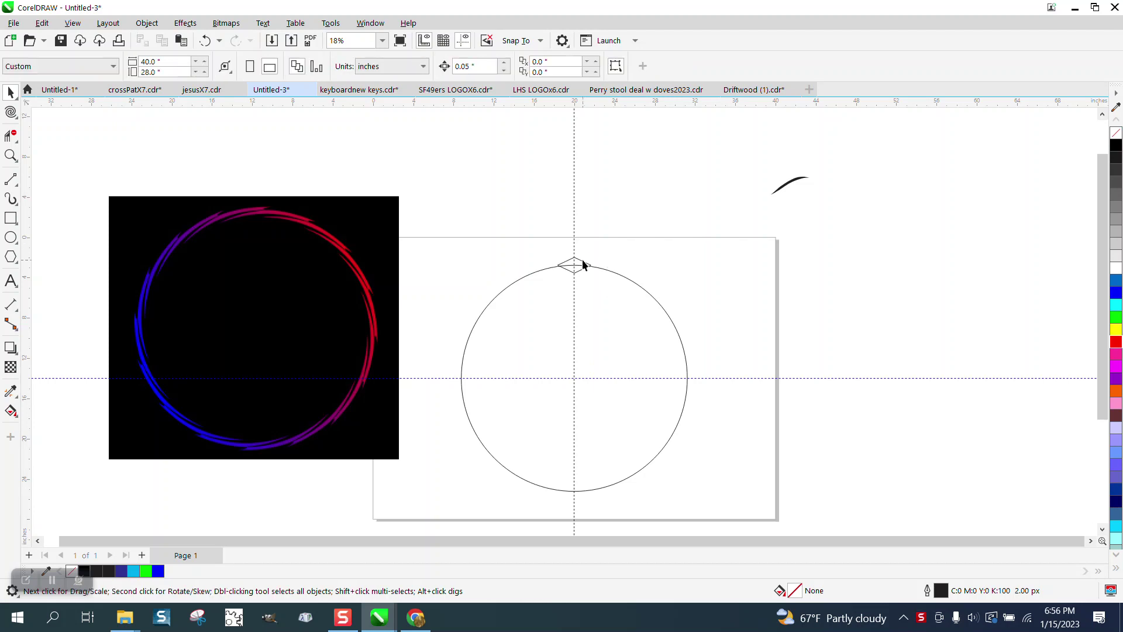
click(583, 264)
click(583, 263)
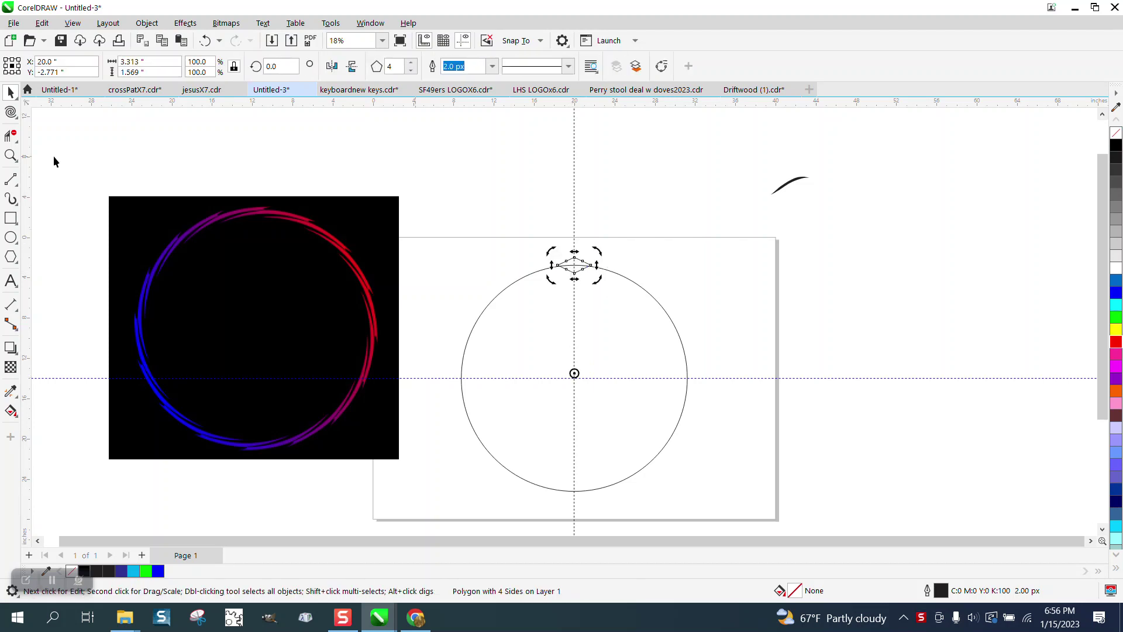
click(10, 155)
click(469, 323)
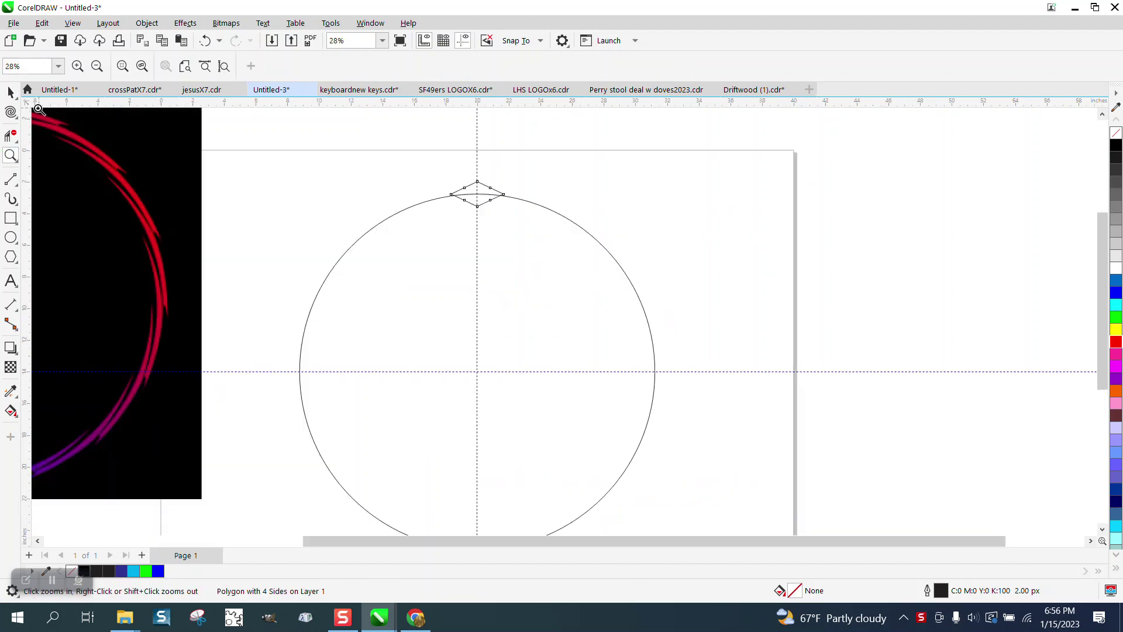
click(10, 92)
click(478, 194)
click(479, 195)
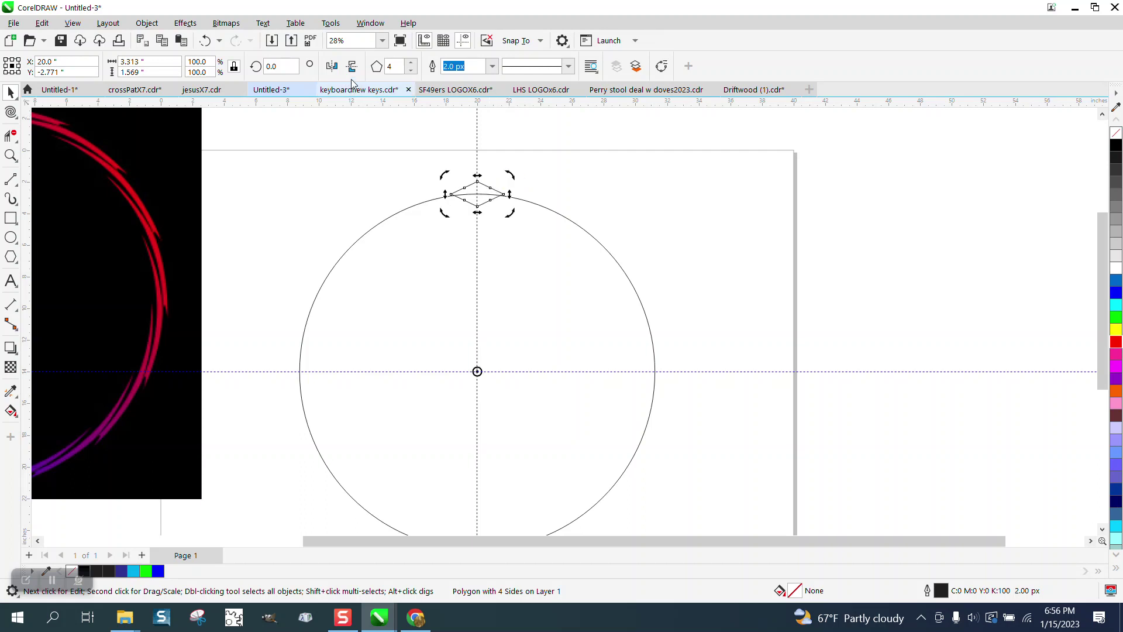
Rotate 15 copies of the diamond at 22.5° around the circle's centre via the Transform docker
click(370, 24)
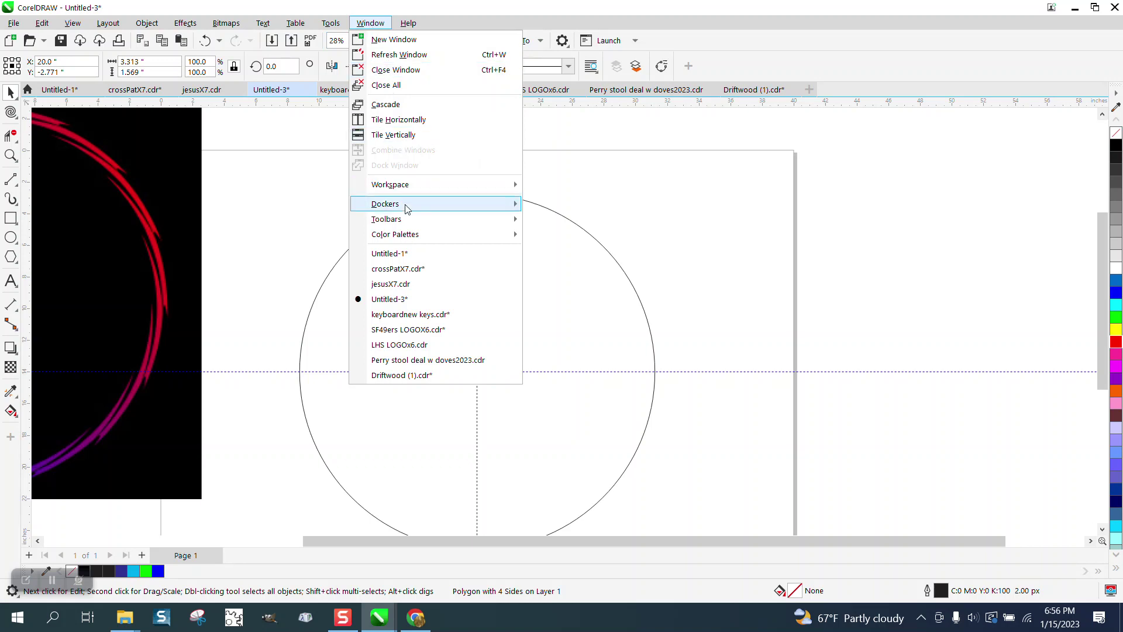
mouse_move(408, 208)
click(565, 174)
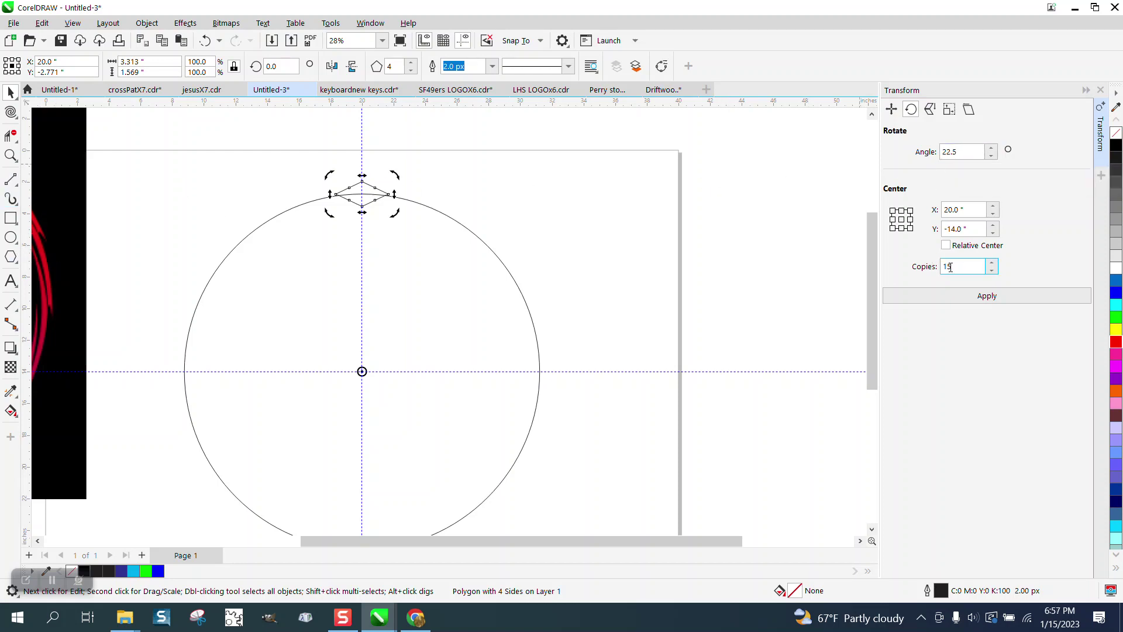
click(994, 300)
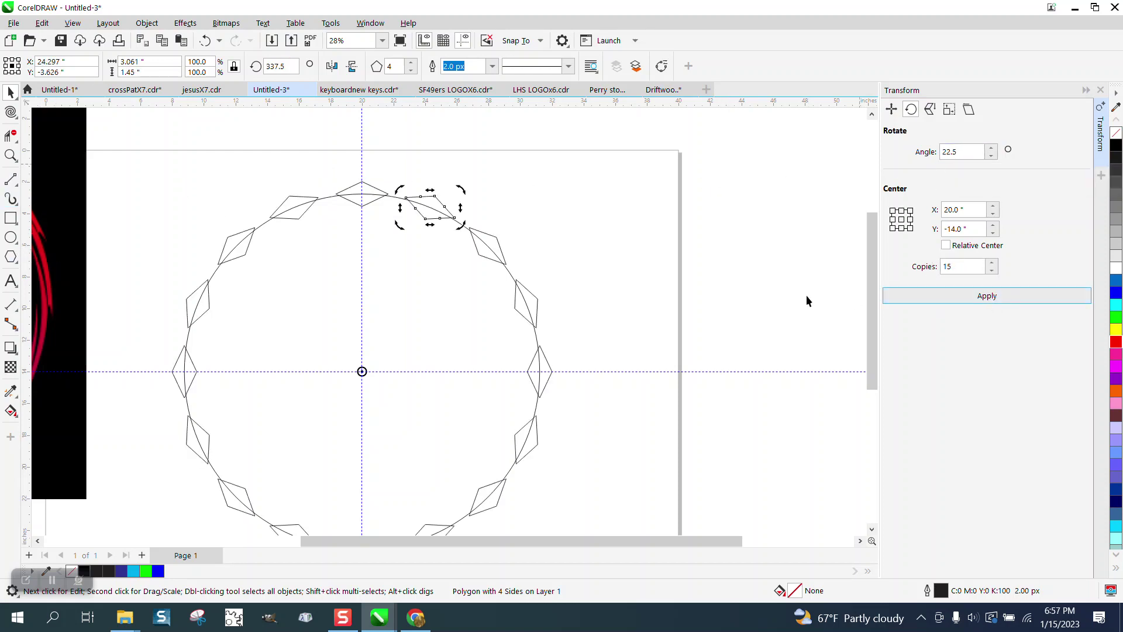
Move the guide circle out of the ring to the right
click(462, 224)
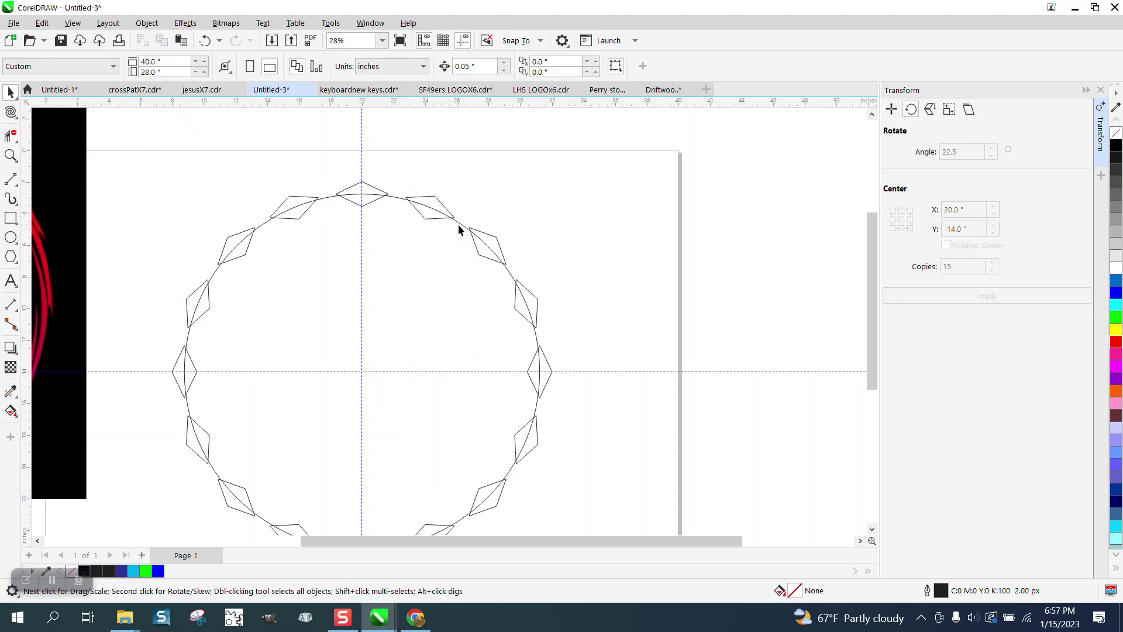
drag(459, 224, 860, 208)
scroll(387, 198, down, 1)
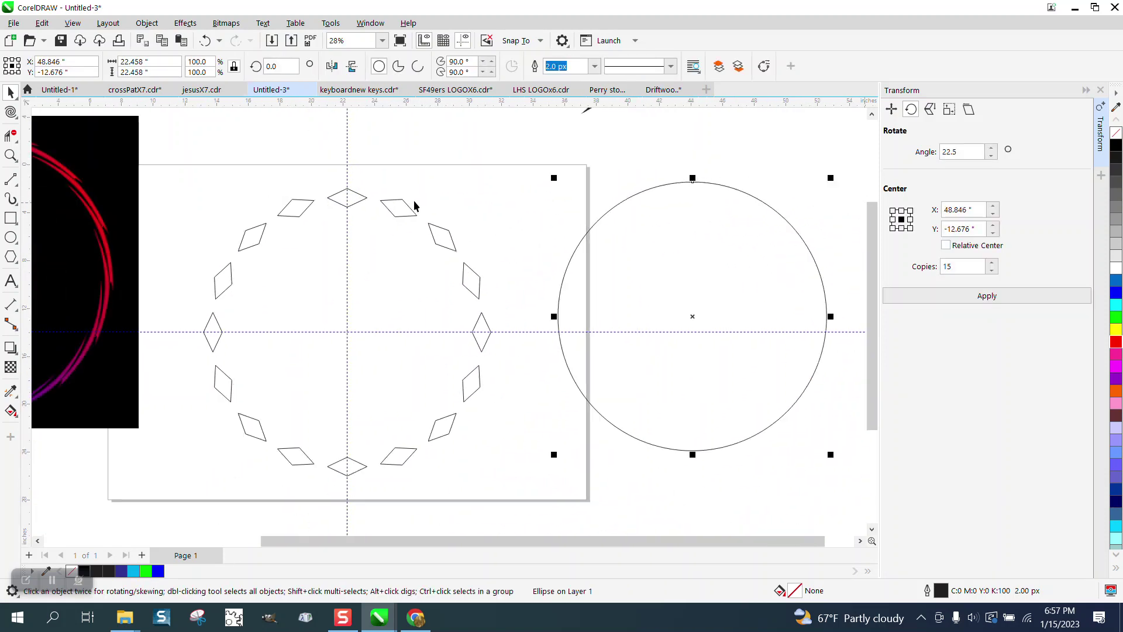
Fill all 16 diamonds blue, remove their outlines, and group them with Ctrl+G
drag(177, 167, 509, 478)
click(1117, 292)
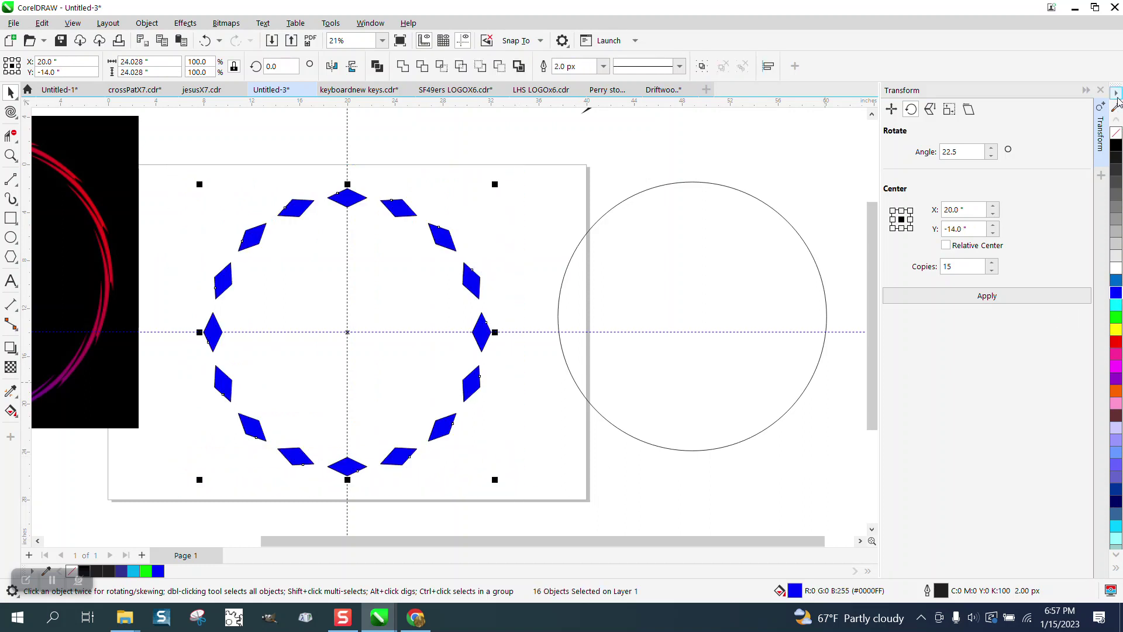
right_click(1116, 135)
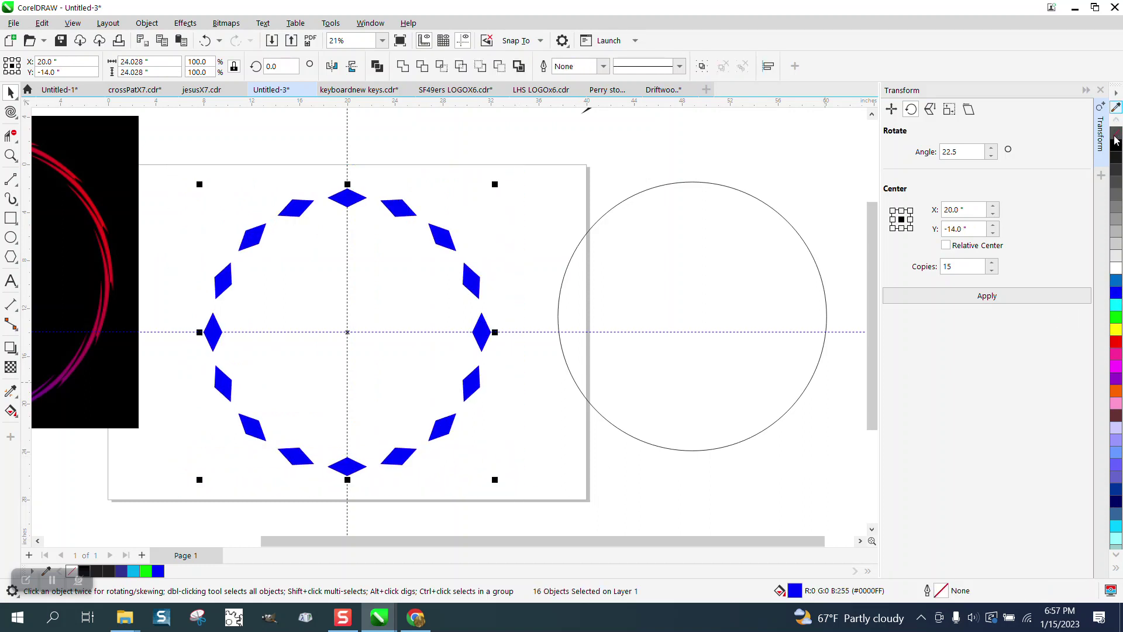
key(ctrl+g)
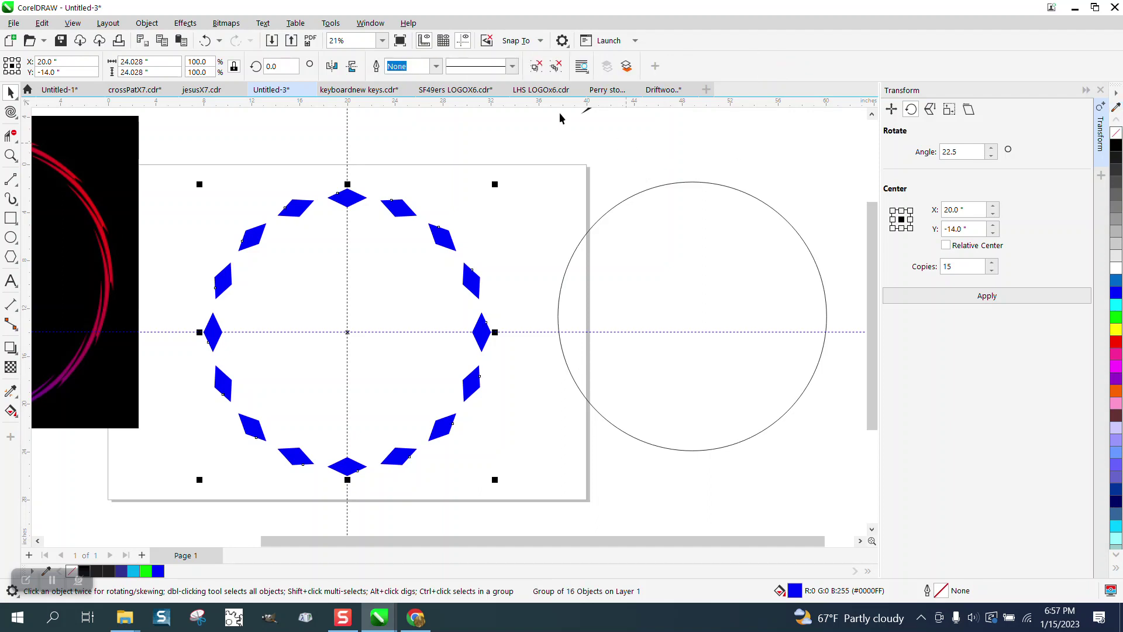
click(15, 118)
click(52, 161)
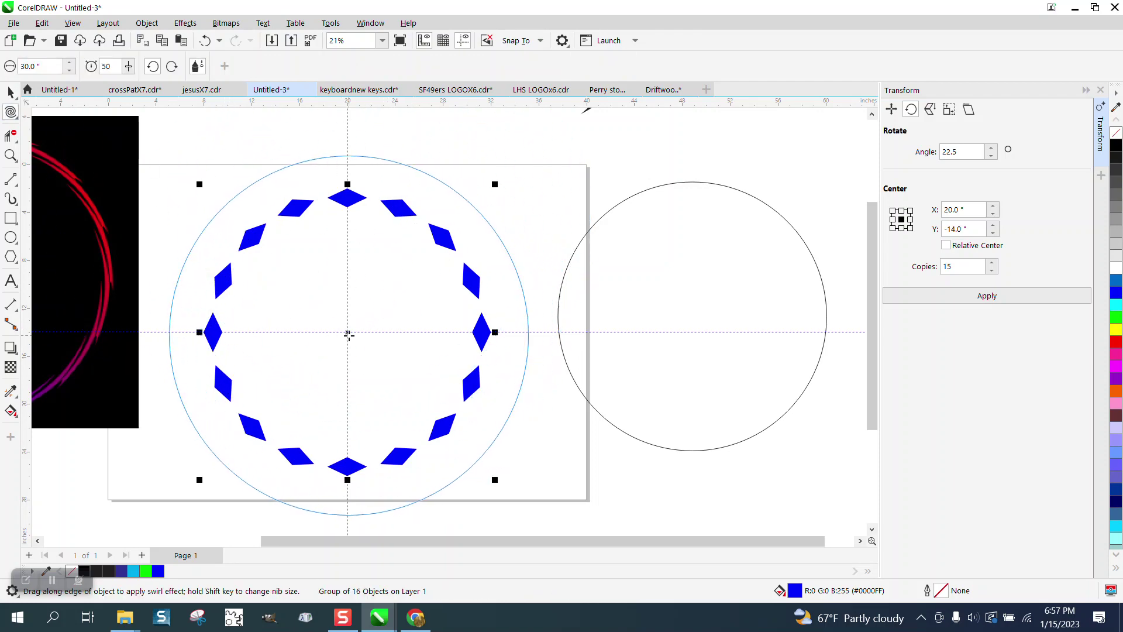
drag(348, 334, 346, 330)
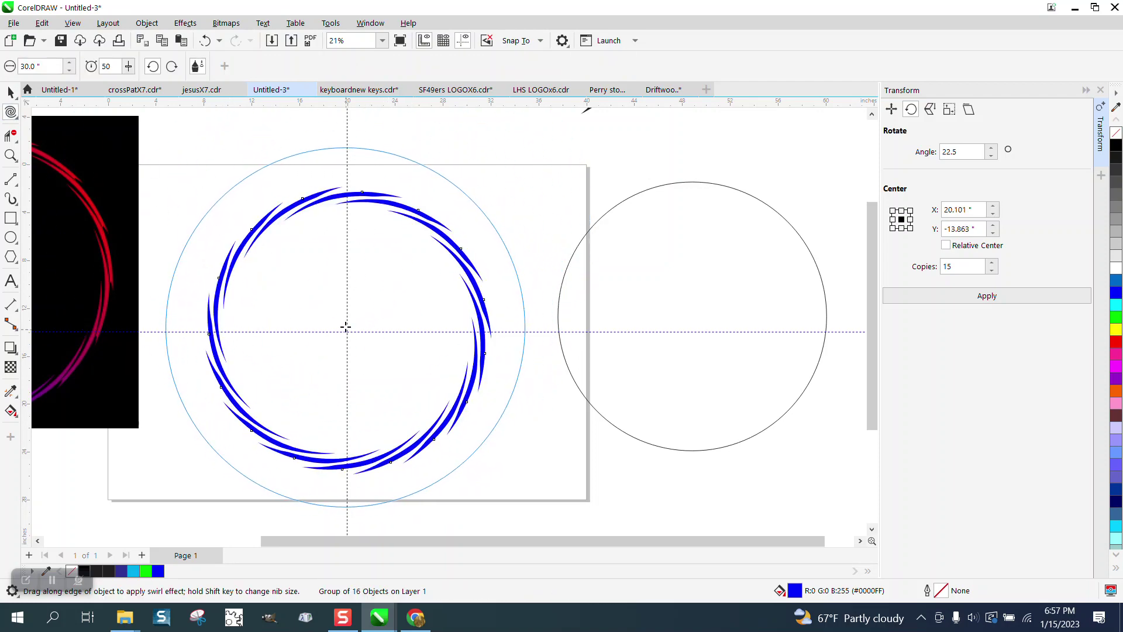
click(10, 155)
drag(323, 182, 432, 234)
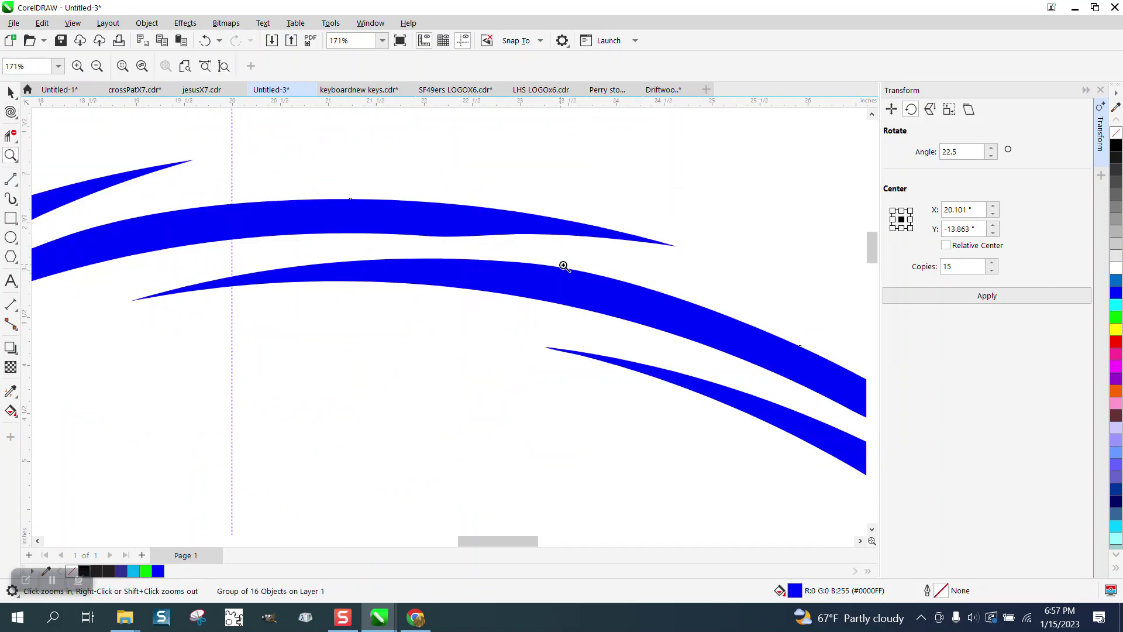
scroll(546, 240, down, 6)
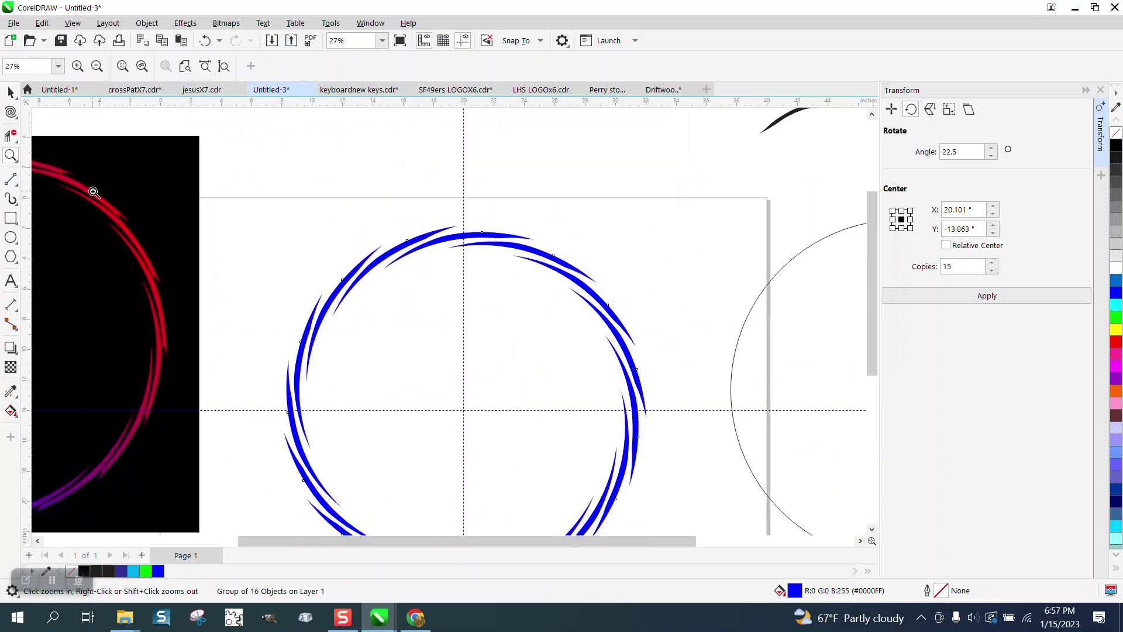
drag(51, 164, 83, 185)
scroll(400, 302, down, 3)
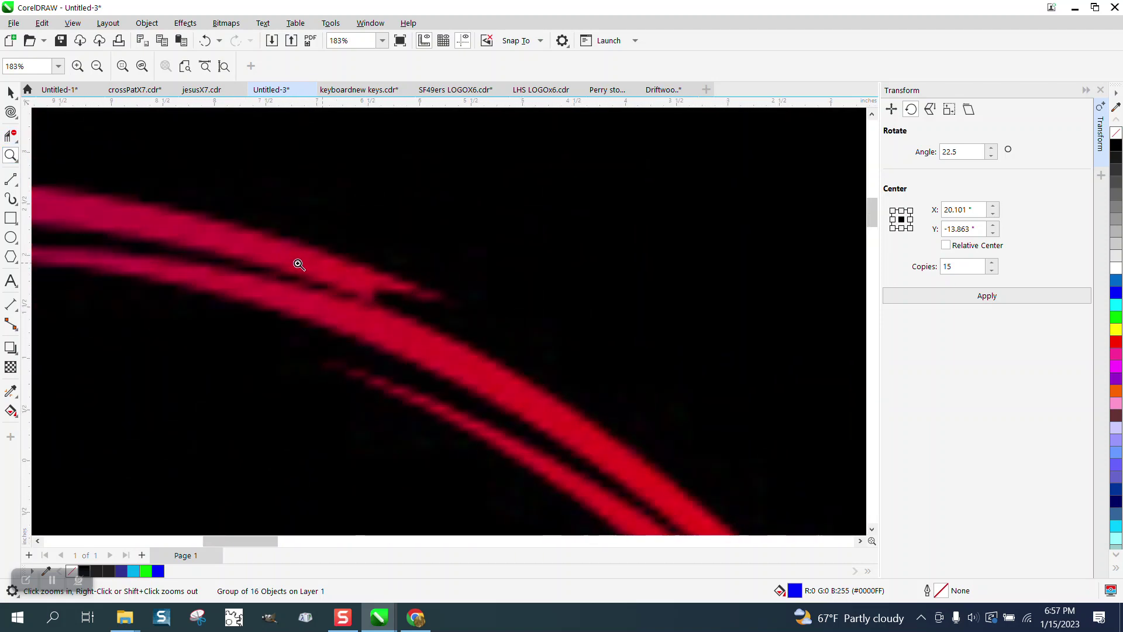
click(10, 91)
scroll(155, 184, down, 3)
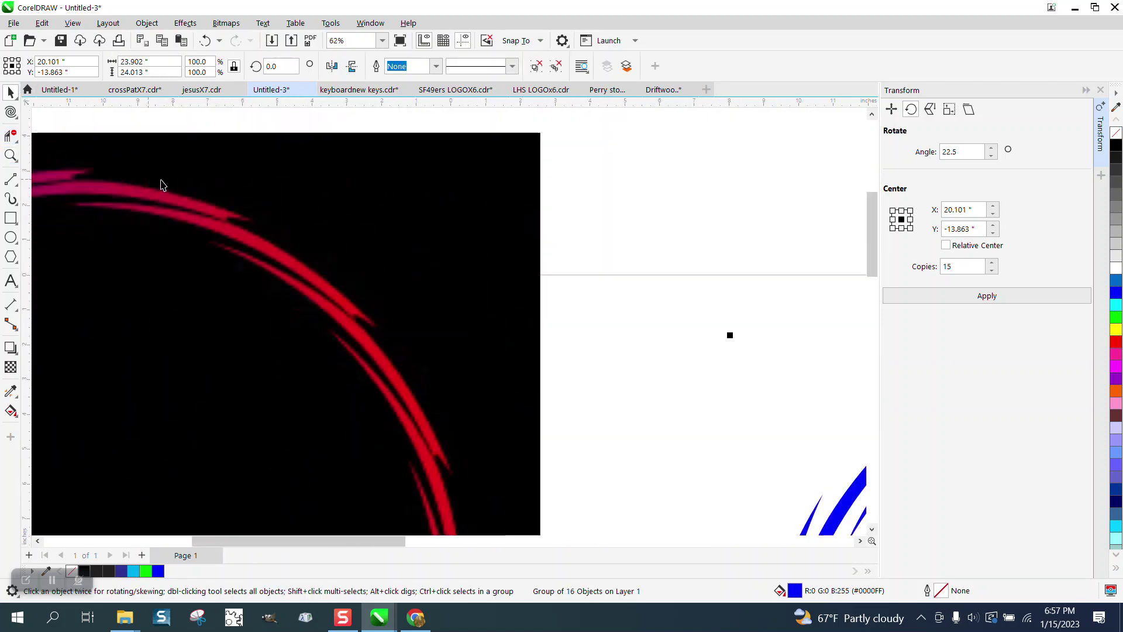
scroll(164, 185, down, 3)
drag(514, 228, 592, 300)
click(11, 155)
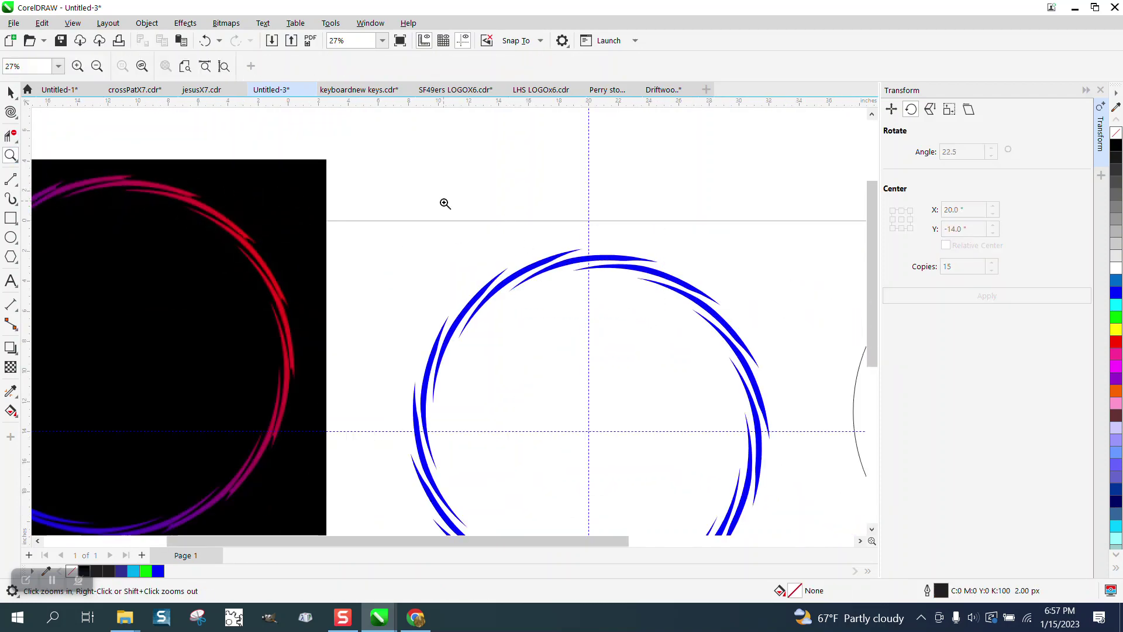
drag(707, 335, 706, 335)
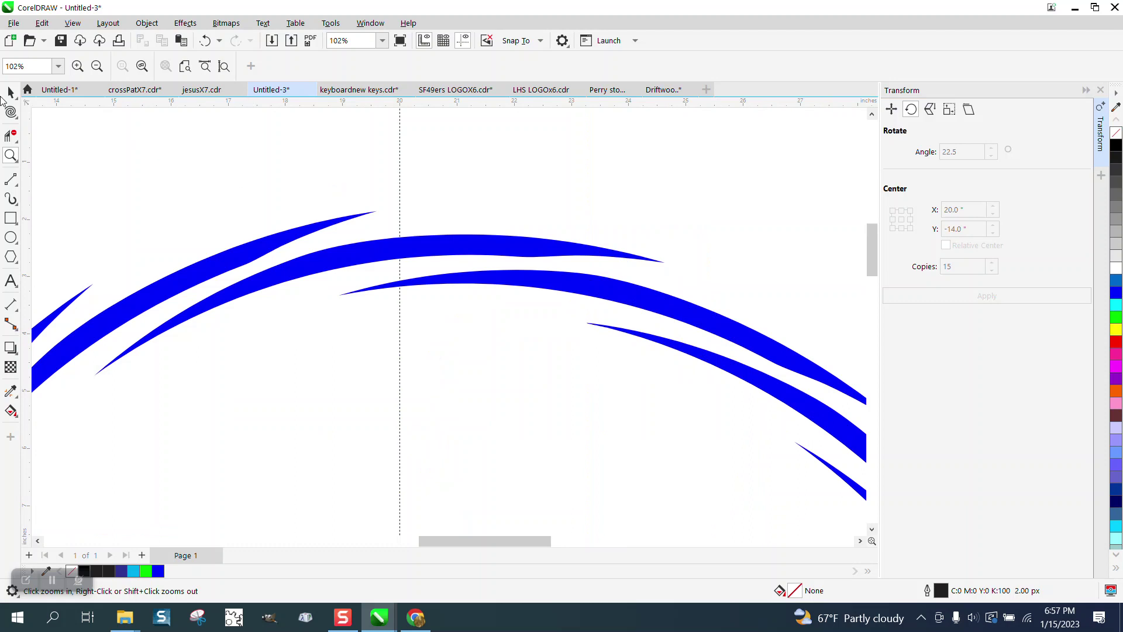
click(10, 92)
scroll(299, 169, down, 1)
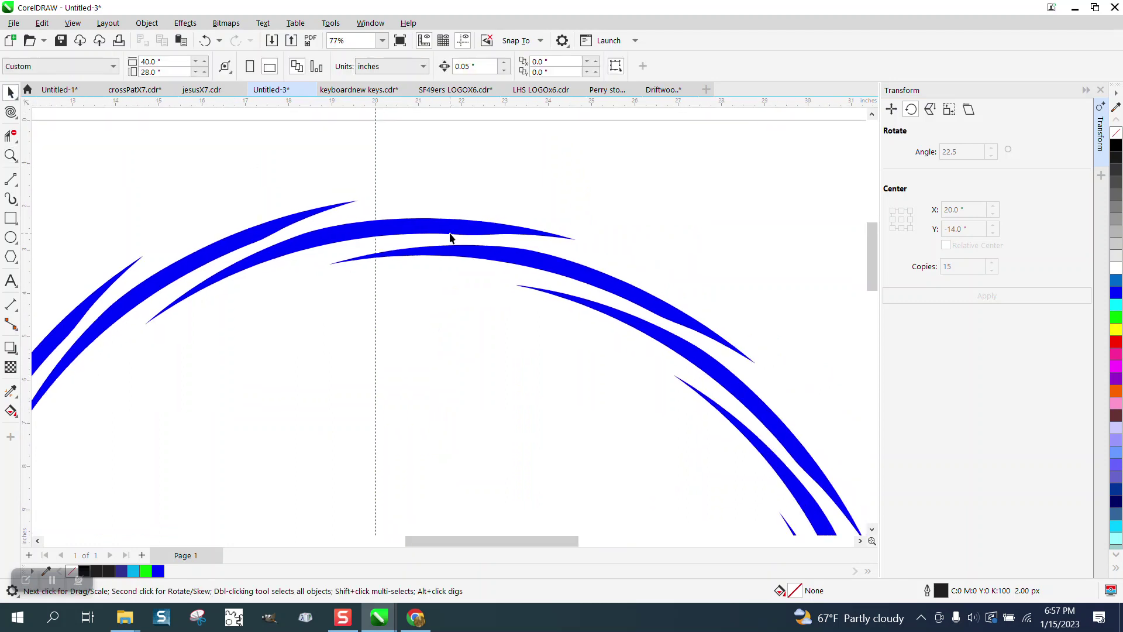
Ungroup the blue ring into its 16 separate strokes
click(450, 234)
scroll(449, 232, down, 2)
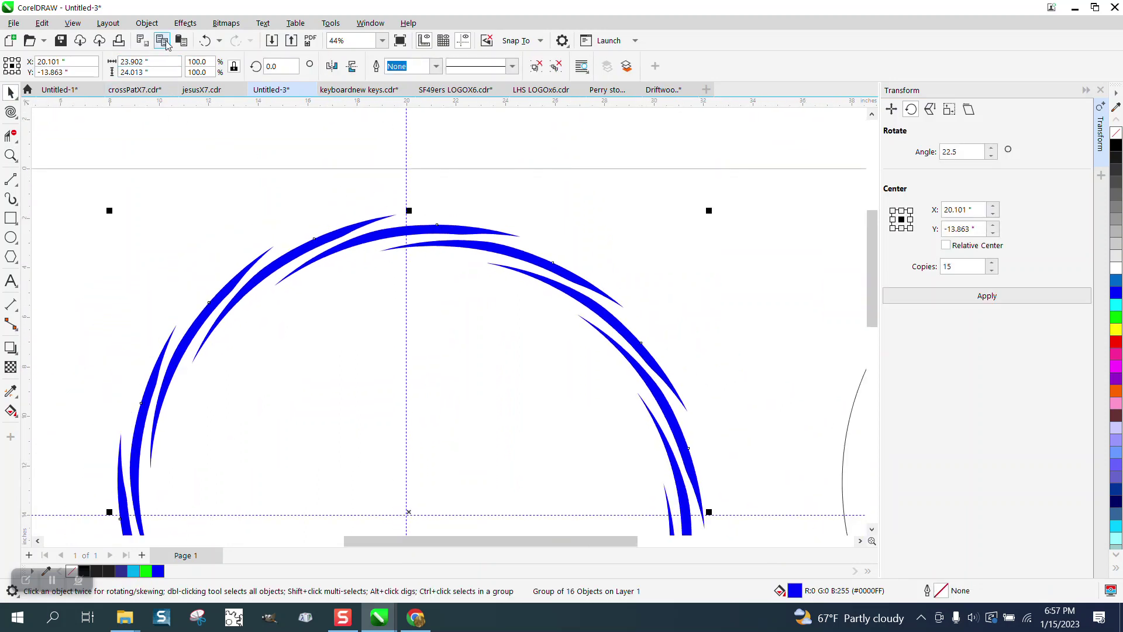
click(147, 23)
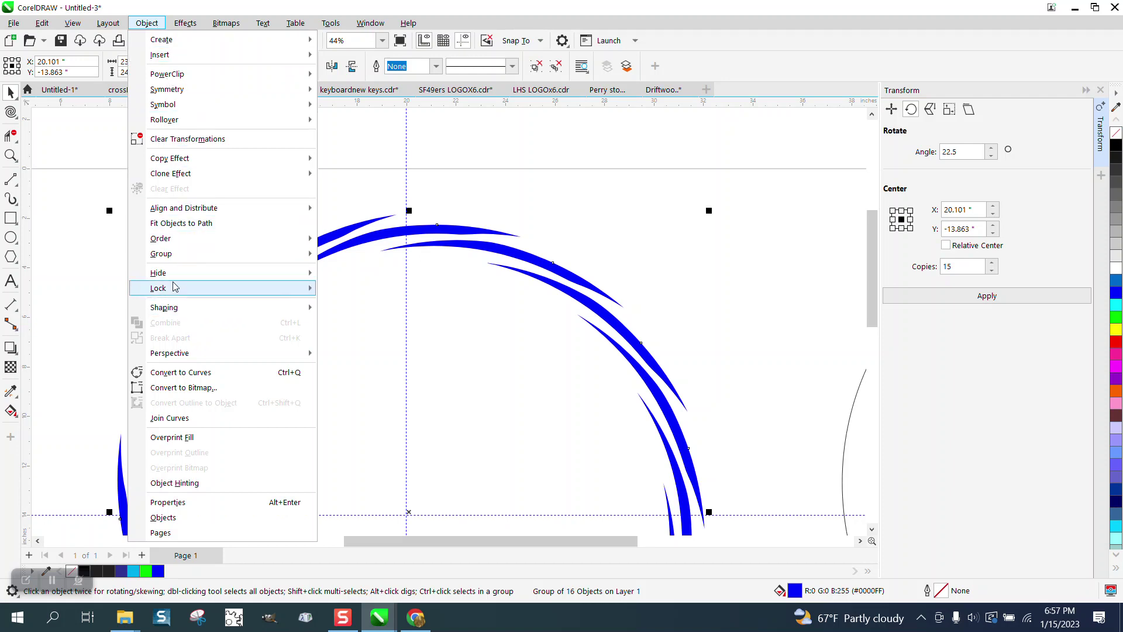
mouse_move(175, 258)
click(353, 270)
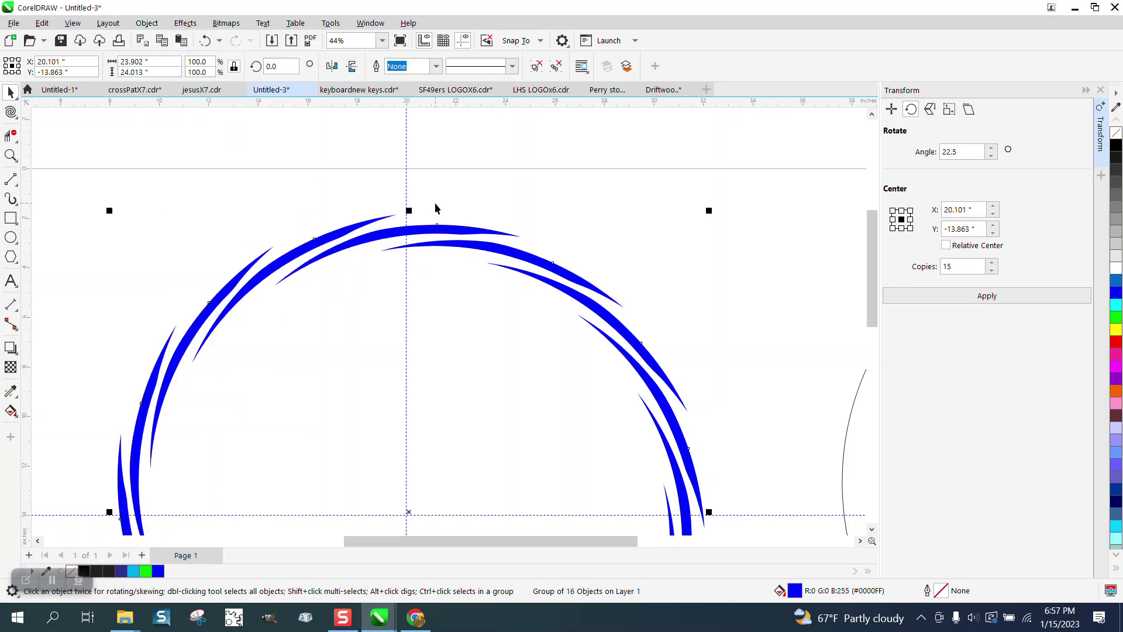
Test nudging an arc, then set the document nudge distance to 10 inches
click(448, 229)
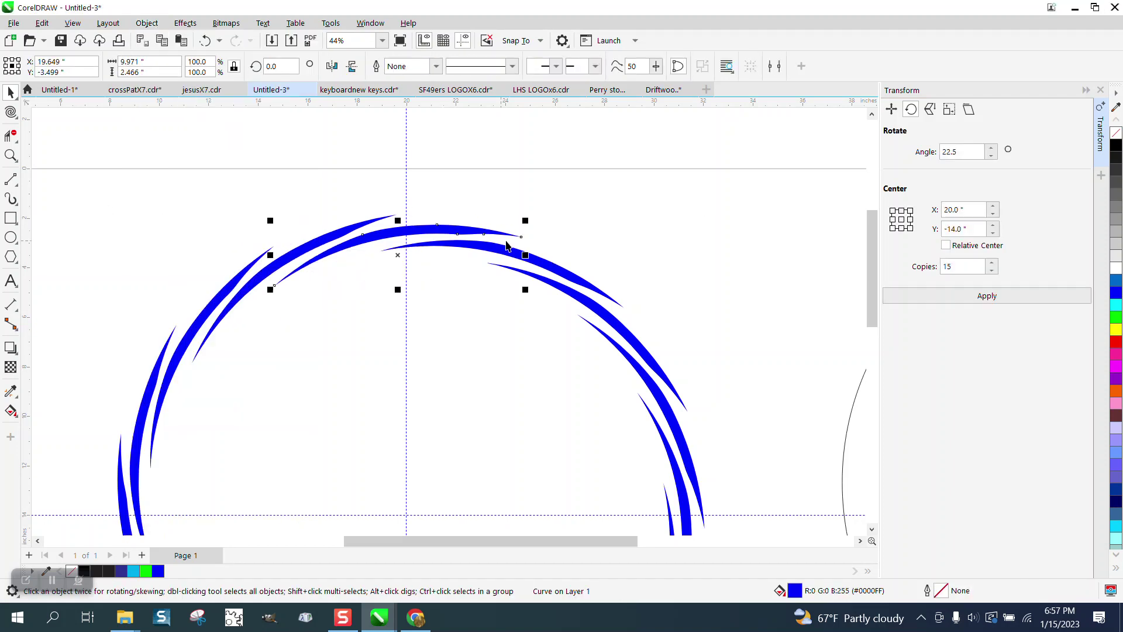
scroll(520, 228, down, 2)
key(Up)
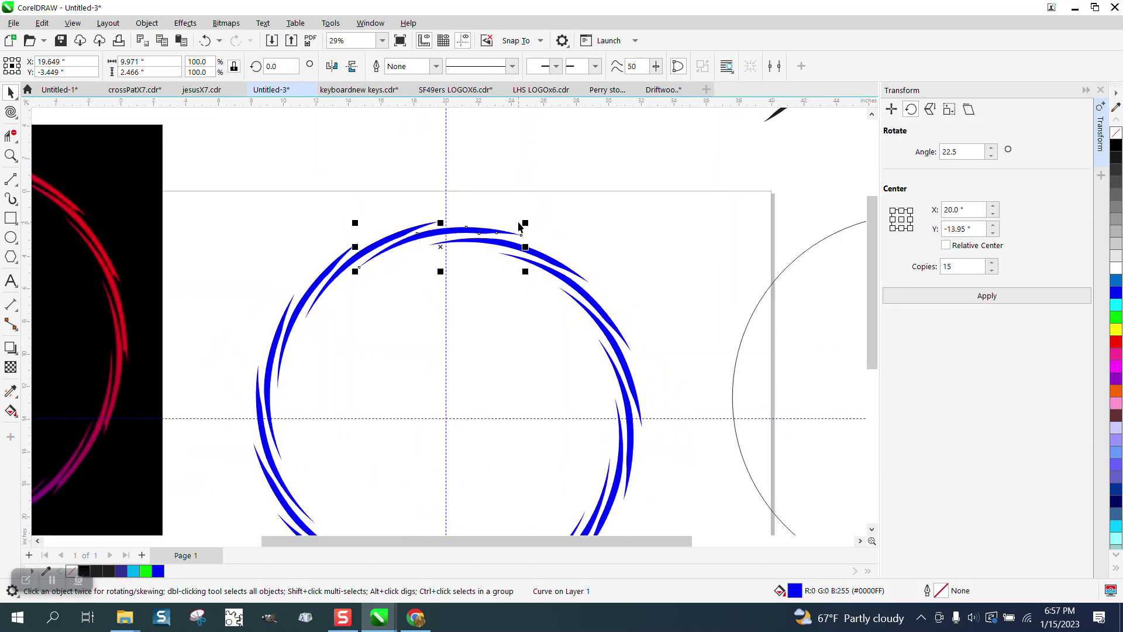
key(Down)
click(560, 184)
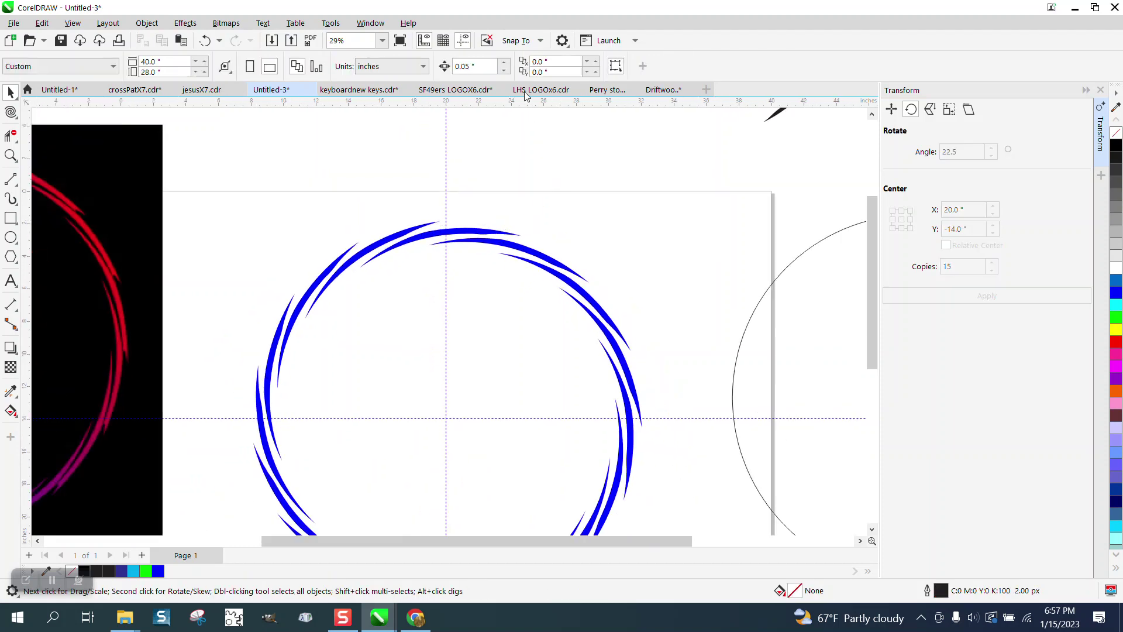
double_click(475, 66)
text(10)
Park the top arc 10 inches up, delete the other arcs, and nudge it back down
click(485, 234)
key(Up)
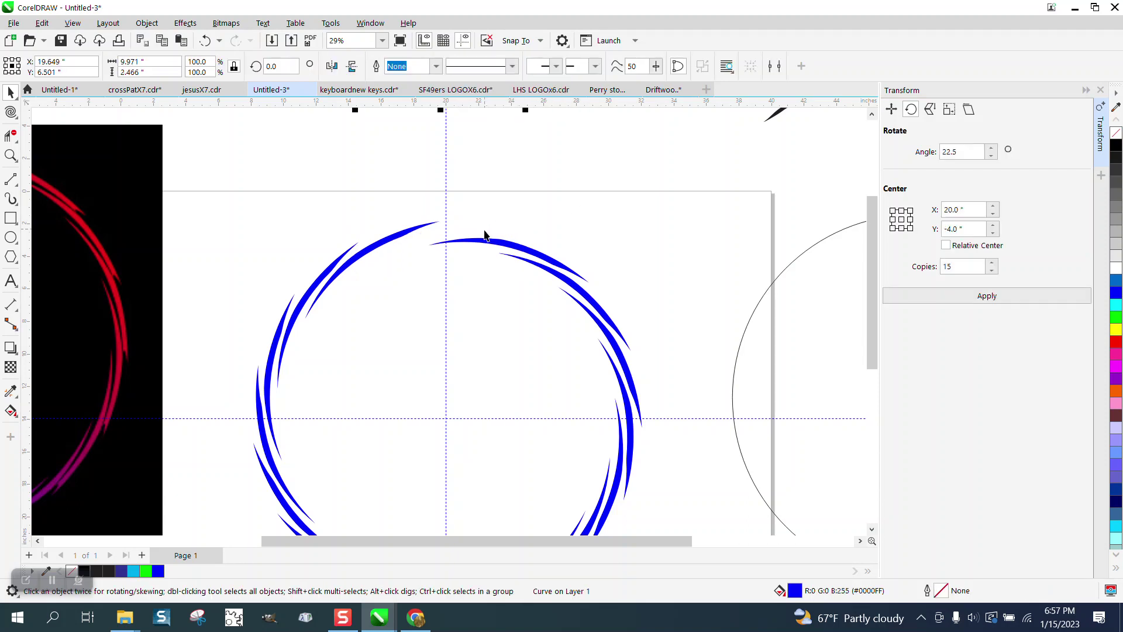
scroll(465, 227, down, 2)
mouse_move(311, 198)
mouse_down()
mouse_move(574, 423)
mouse_move(575, 444)
mouse_up()
key(Delete)
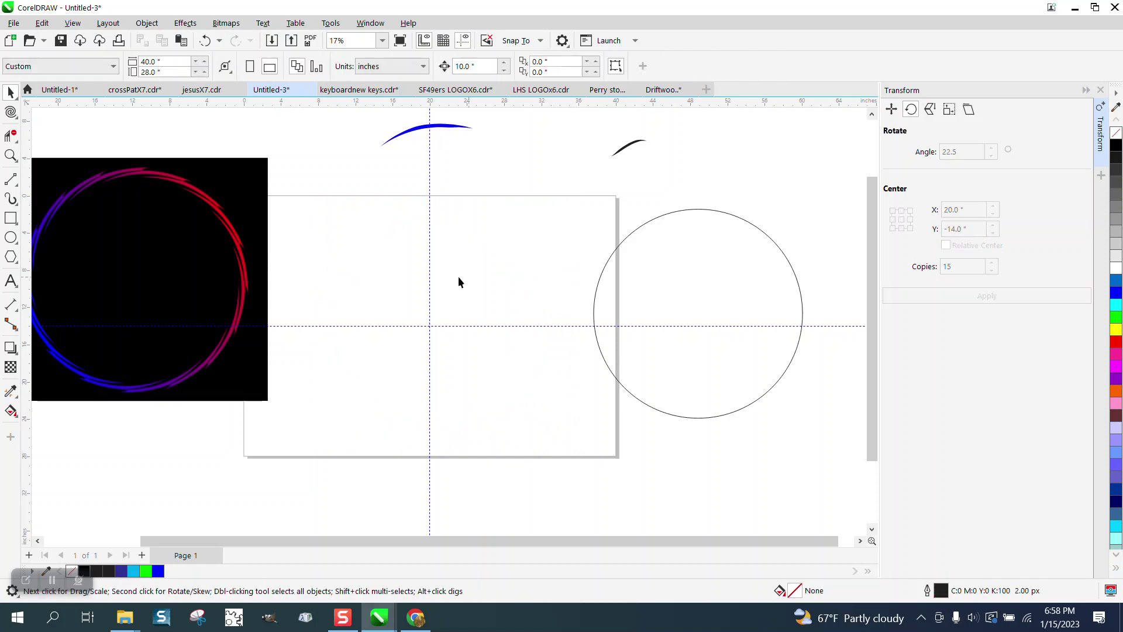
click(449, 132)
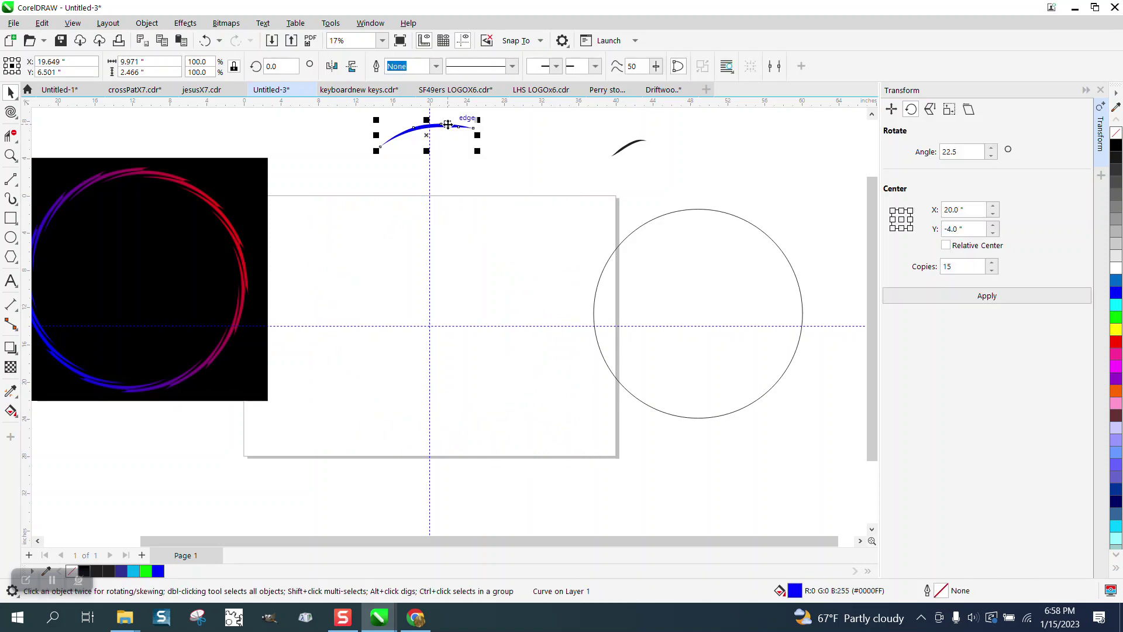
key(Down)
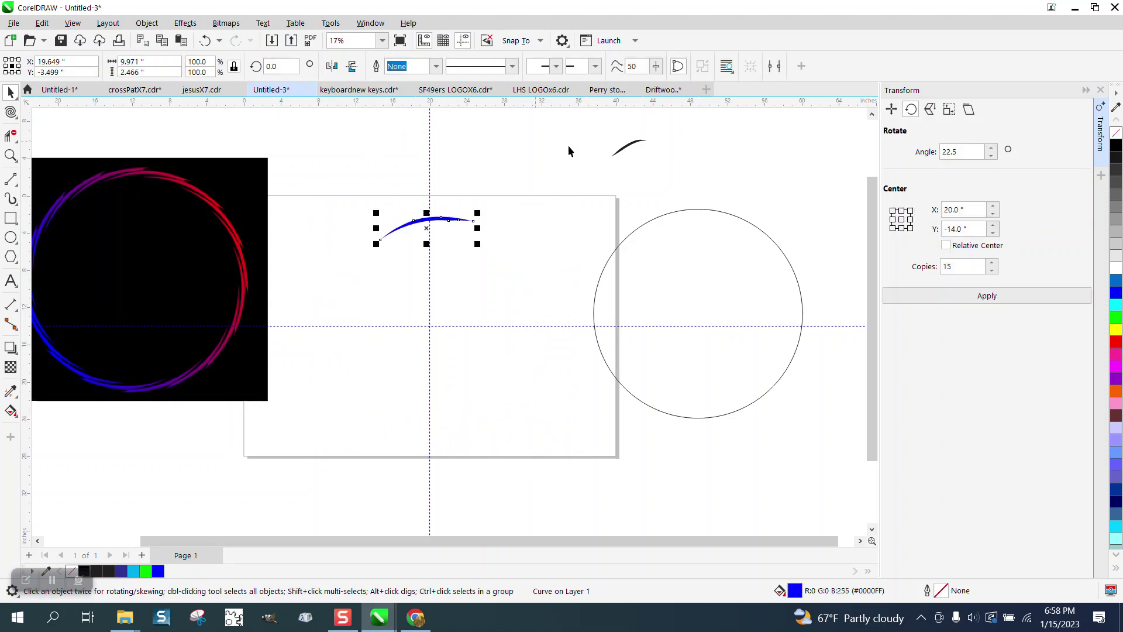
Give the arc no fill and a black outline, and zoom in on it
click(1118, 134)
right_click(1117, 145)
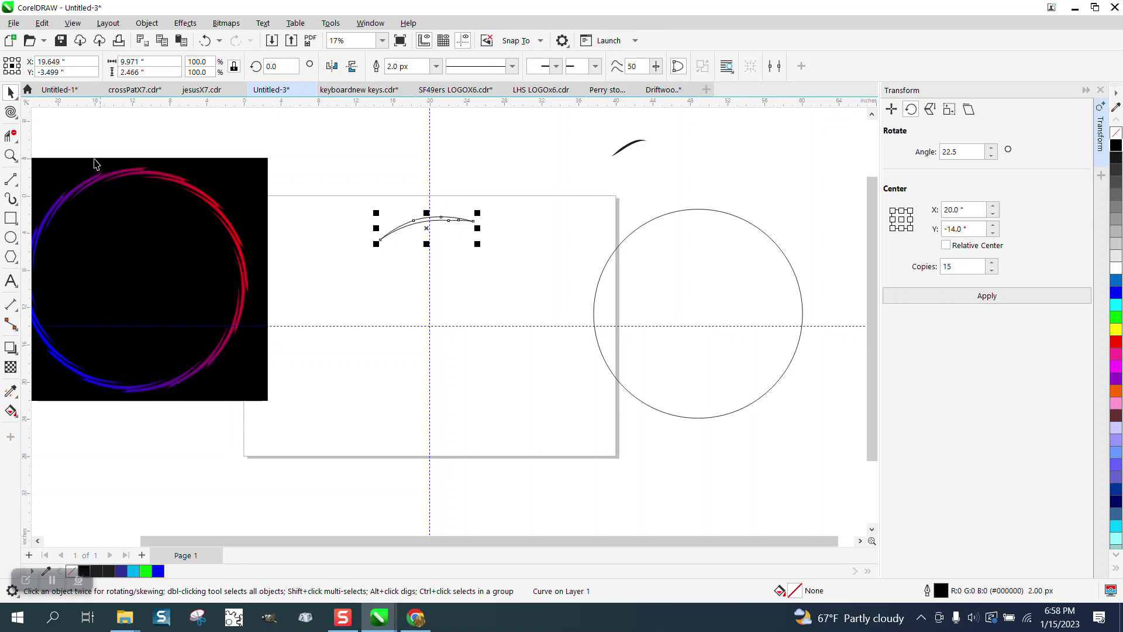
click(10, 155)
drag(438, 213, 521, 258)
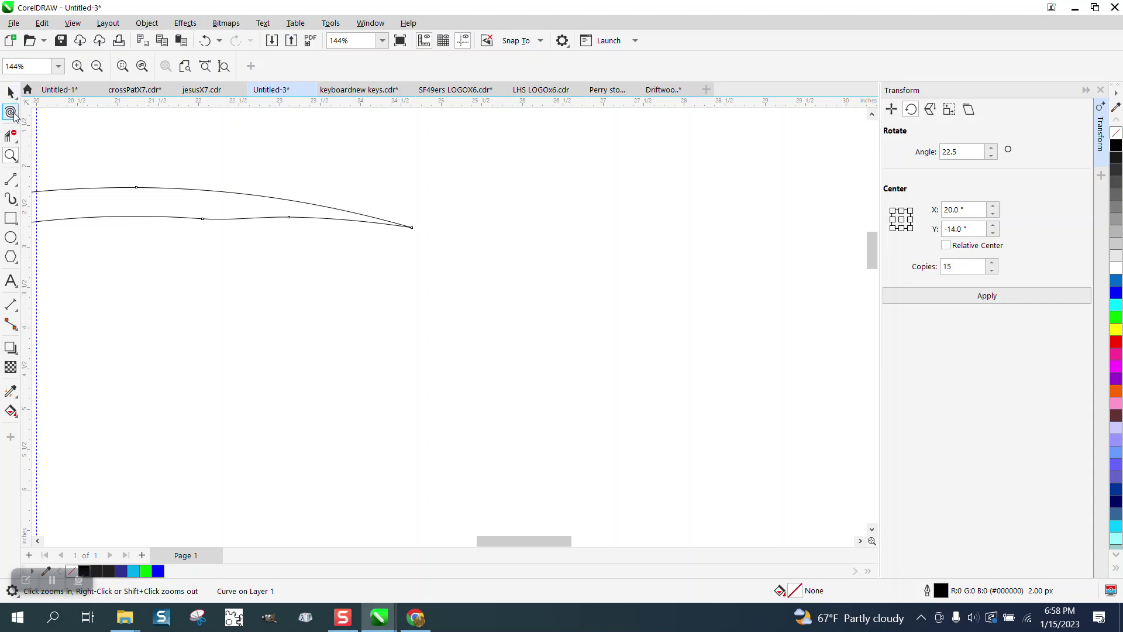
Drag the arc's lower-edge nodes with the Shape tool into a gentle S-bend
click(11, 112)
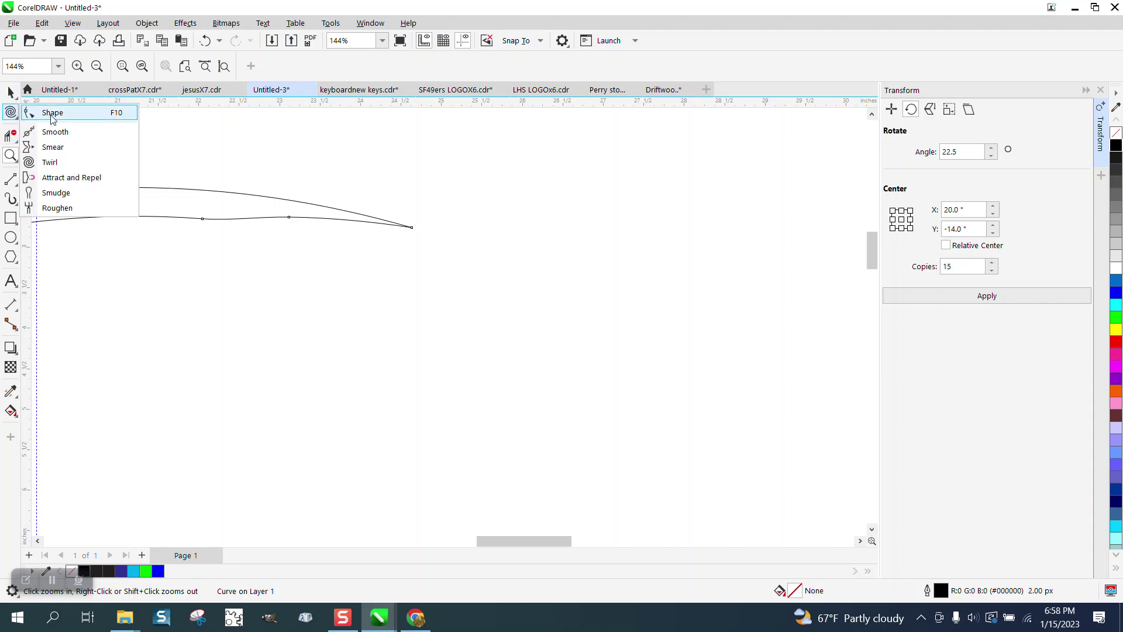
click(53, 114)
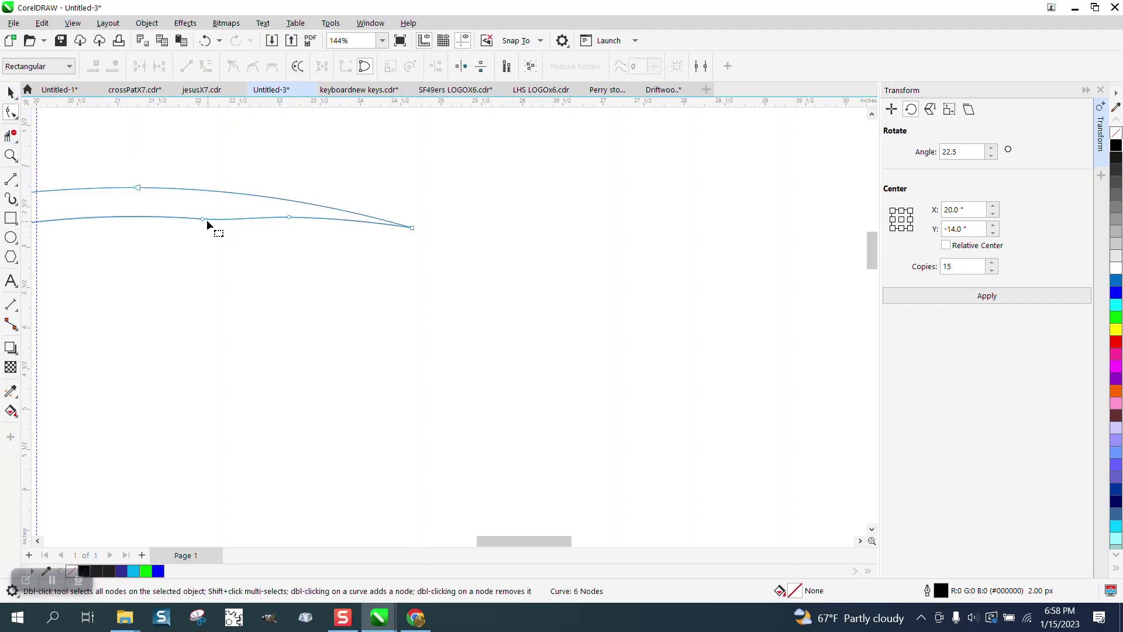
drag(203, 218, 212, 227)
drag(287, 217, 232, 211)
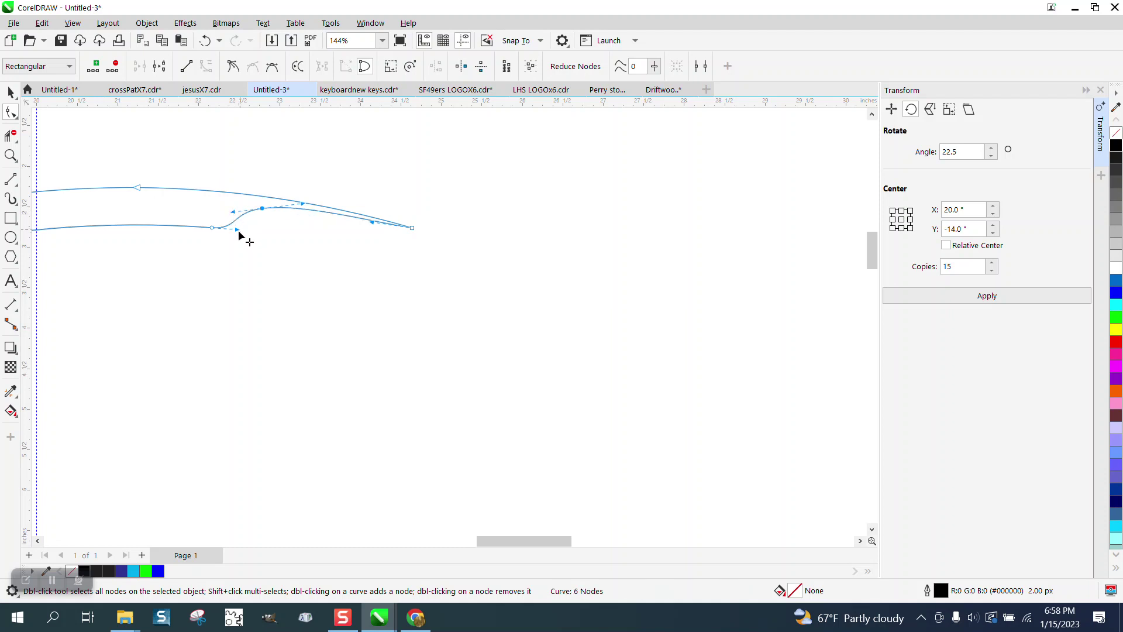
click(363, 230)
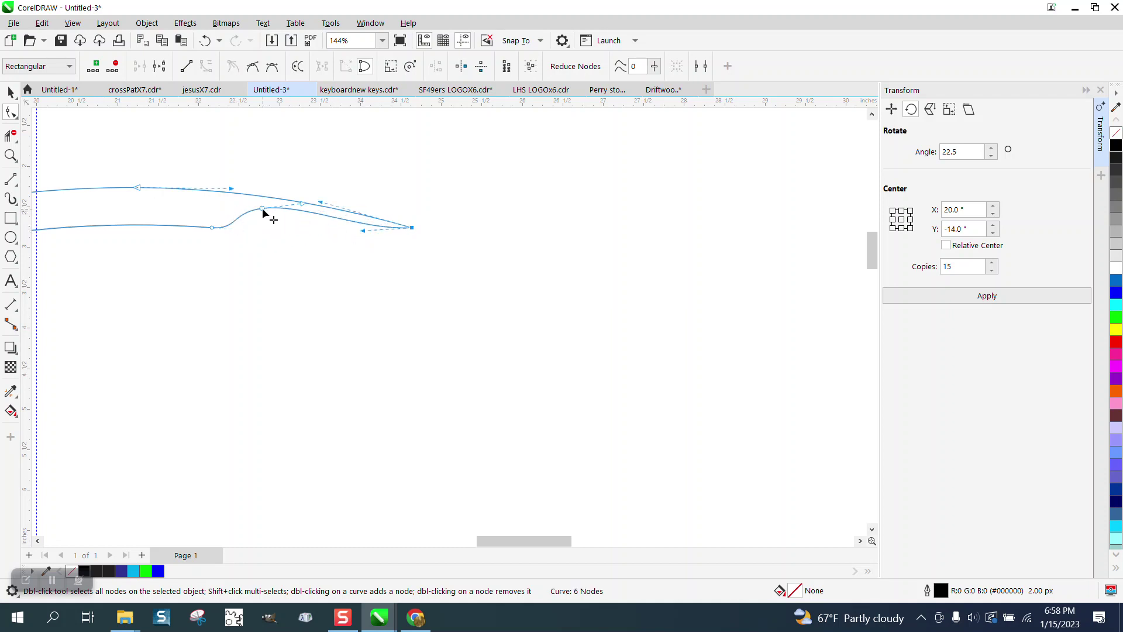
click(262, 209)
click(11, 92)
scroll(437, 286, down, 6)
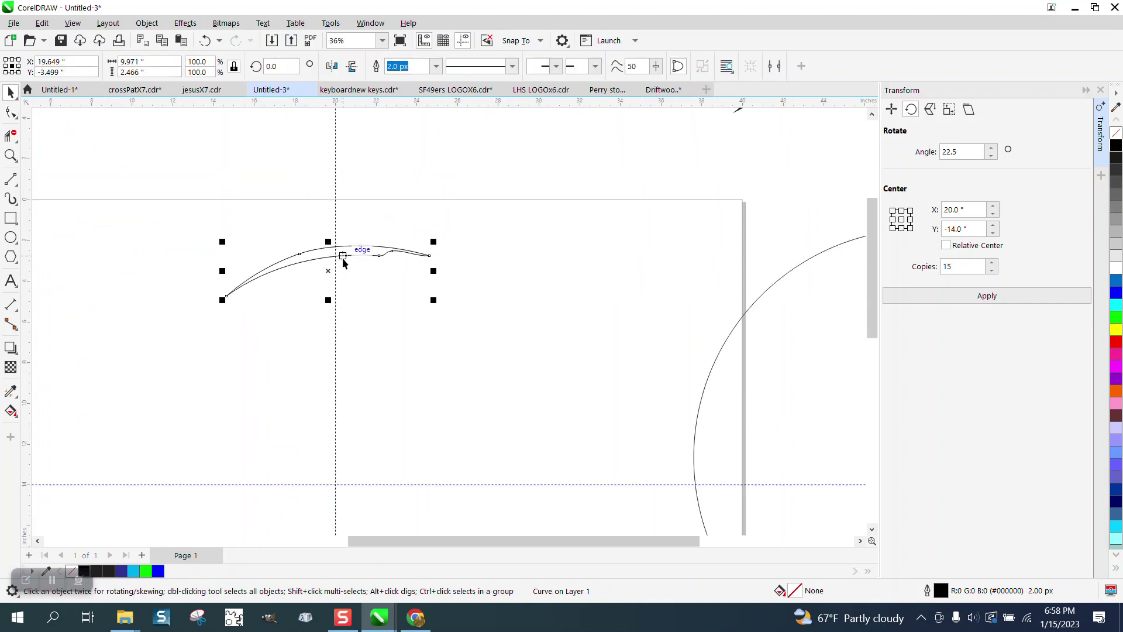
Make 15 rotated copies of the reshaped blade around the centre
click(331, 272)
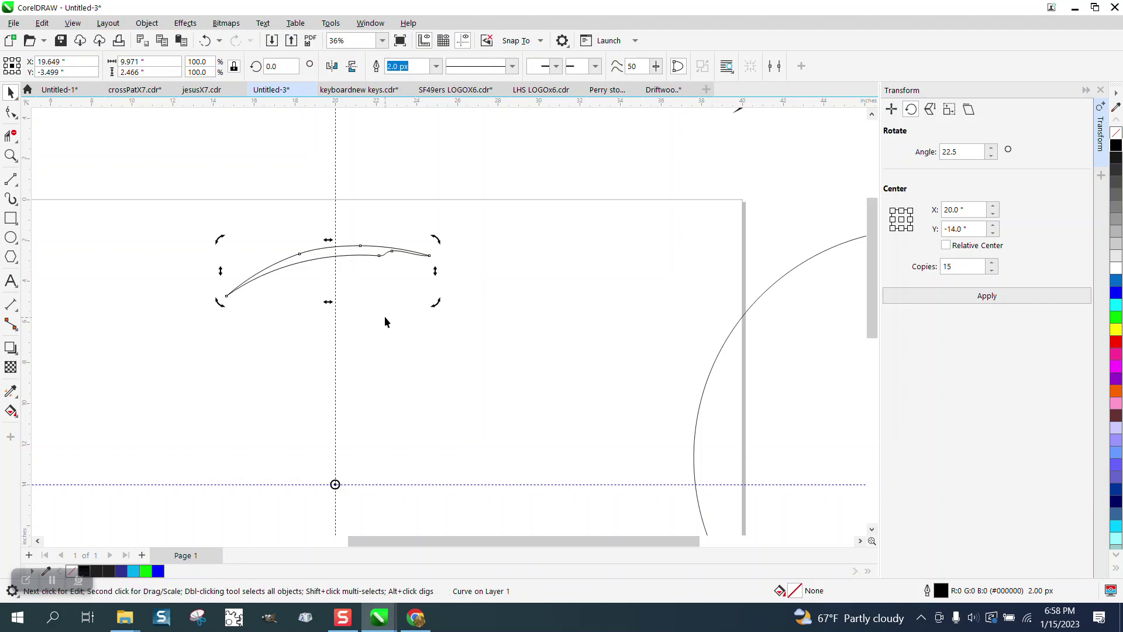
click(991, 297)
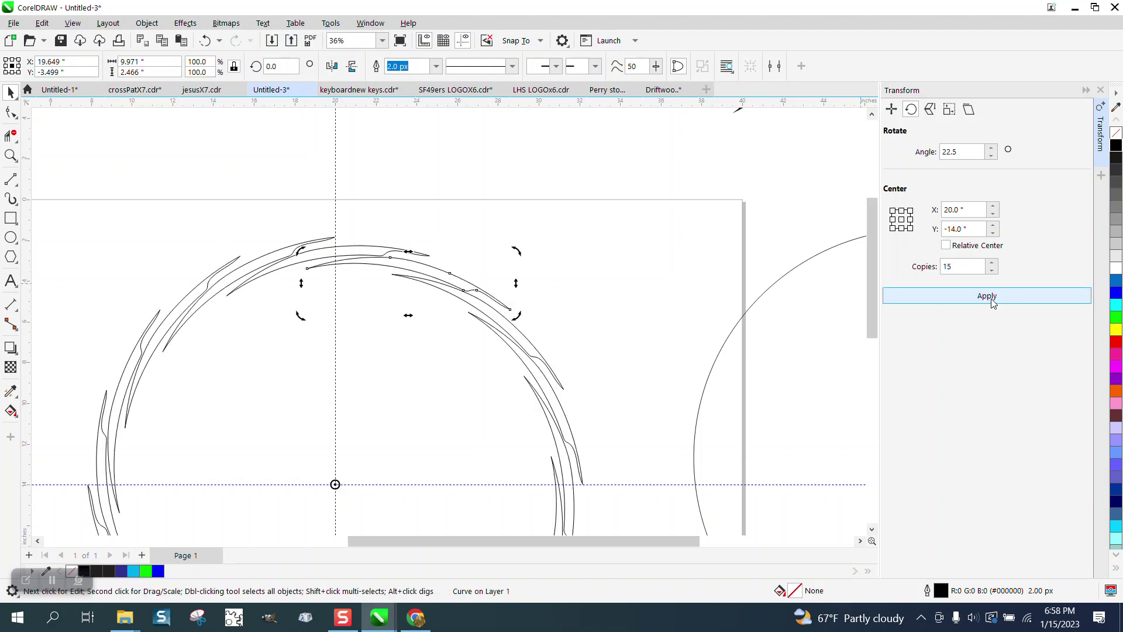
click(1117, 293)
Select all 16 blades, fill them blue without outlines, and group them
scroll(362, 181, down, 2)
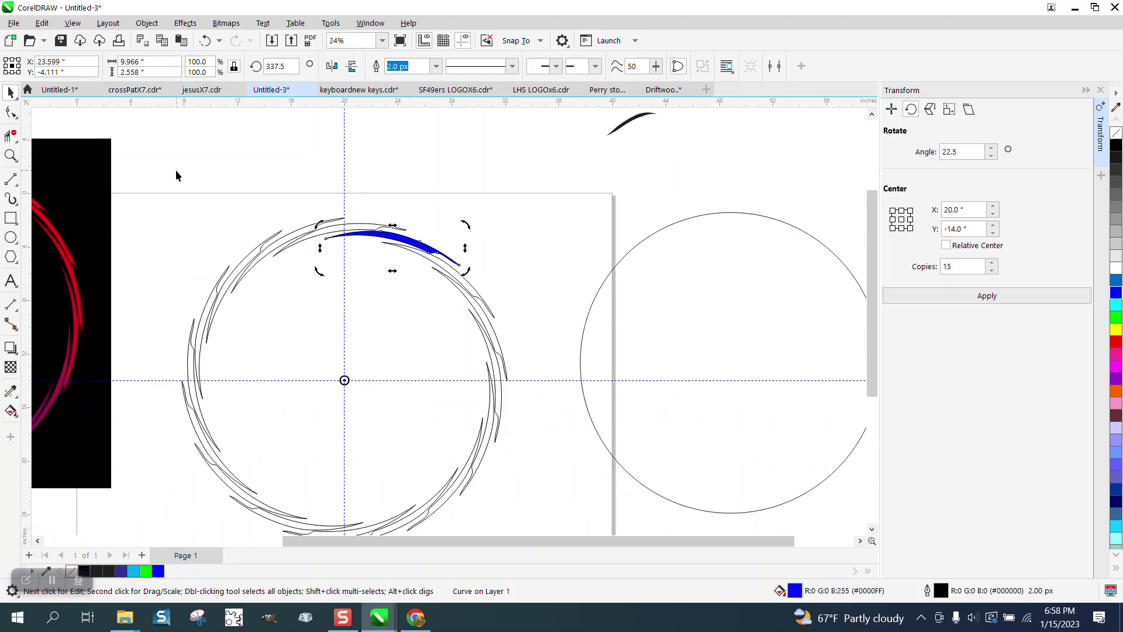
drag(163, 194, 538, 519)
click(1116, 293)
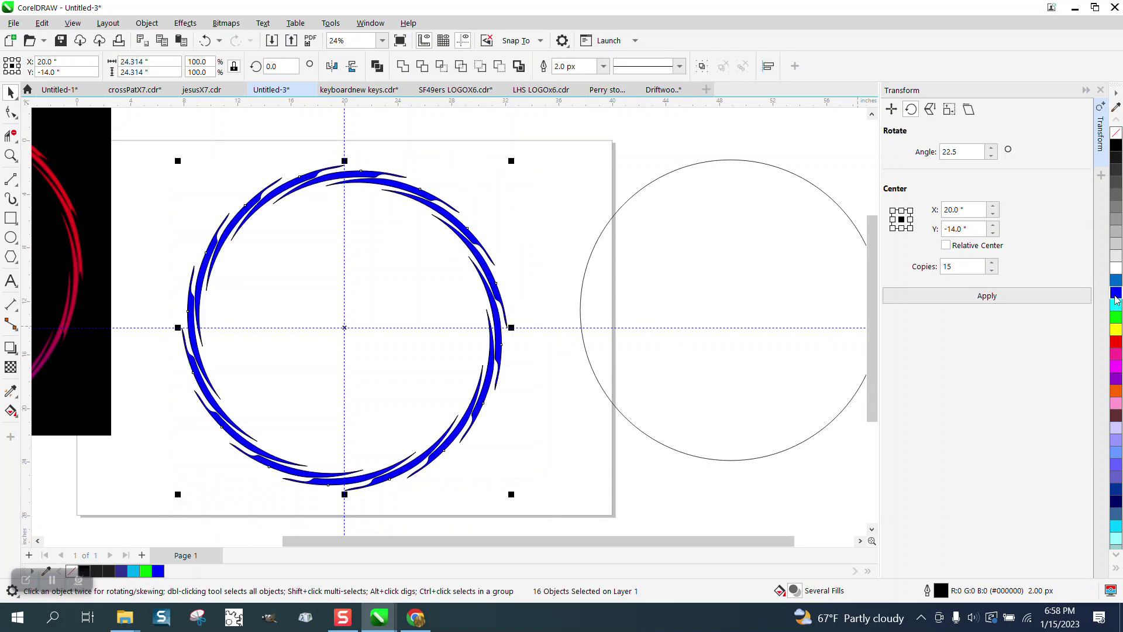
right_click(1116, 135)
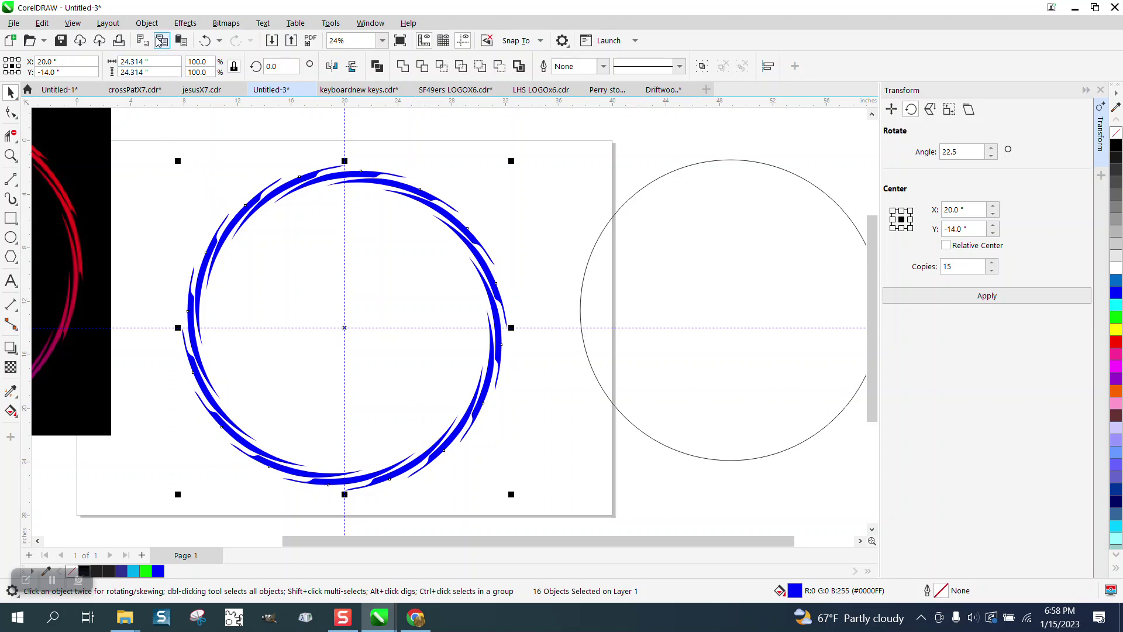
click(147, 23)
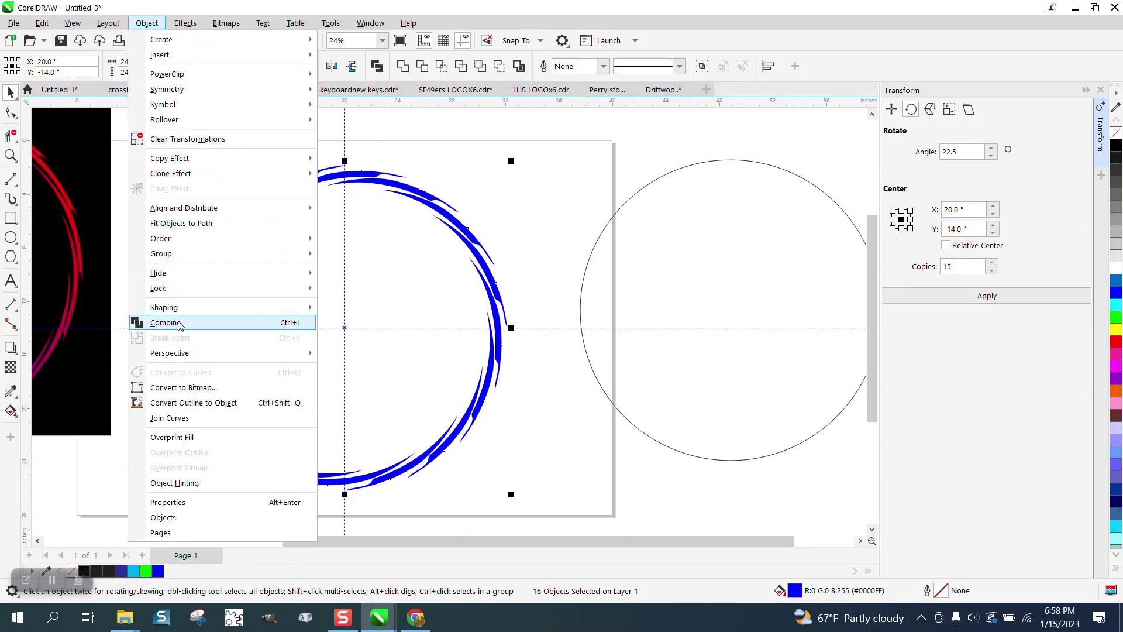
mouse_move(247, 263)
click(348, 256)
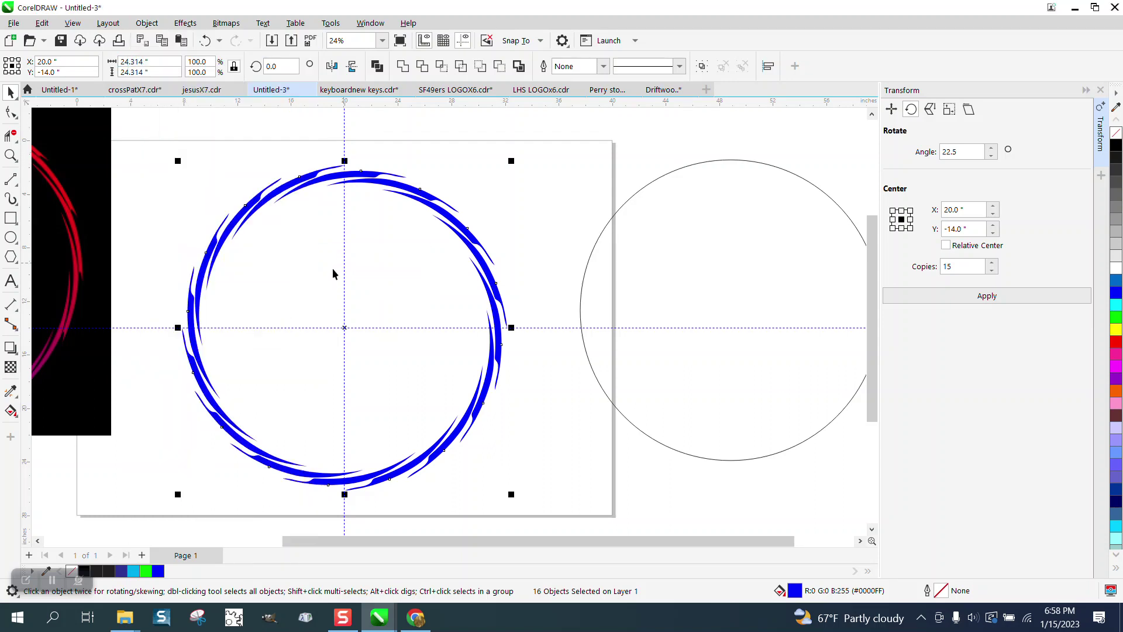
Apply an Interactive fountain fill across the ring, blue at lower left to red at upper right
click(15, 419)
click(59, 407)
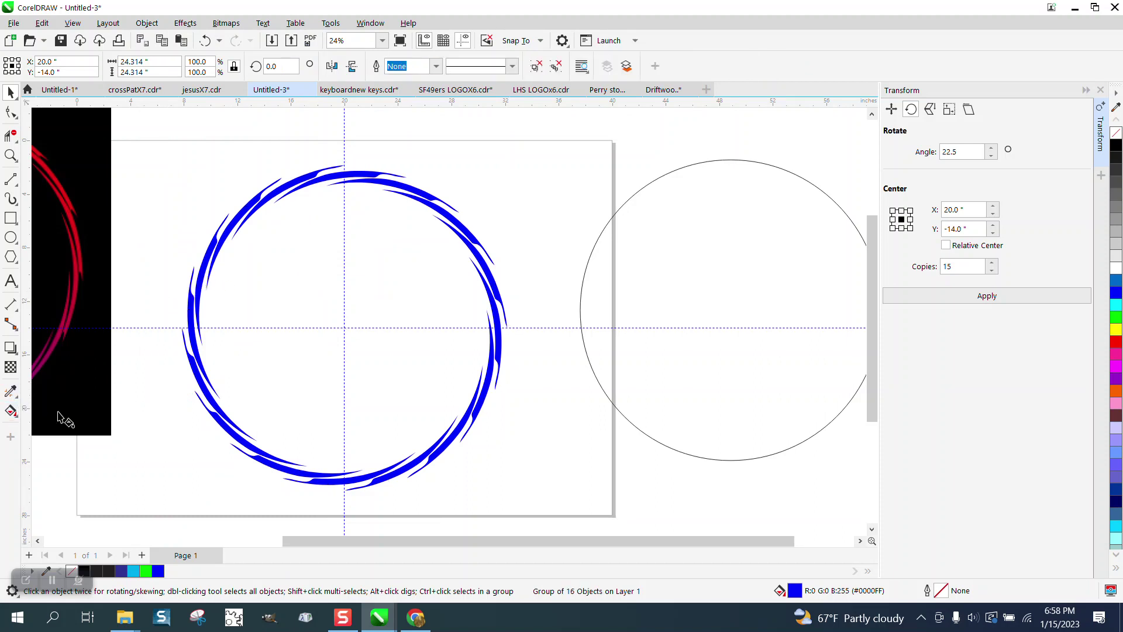
drag(215, 418, 513, 169)
drag(1116, 341, 514, 169)
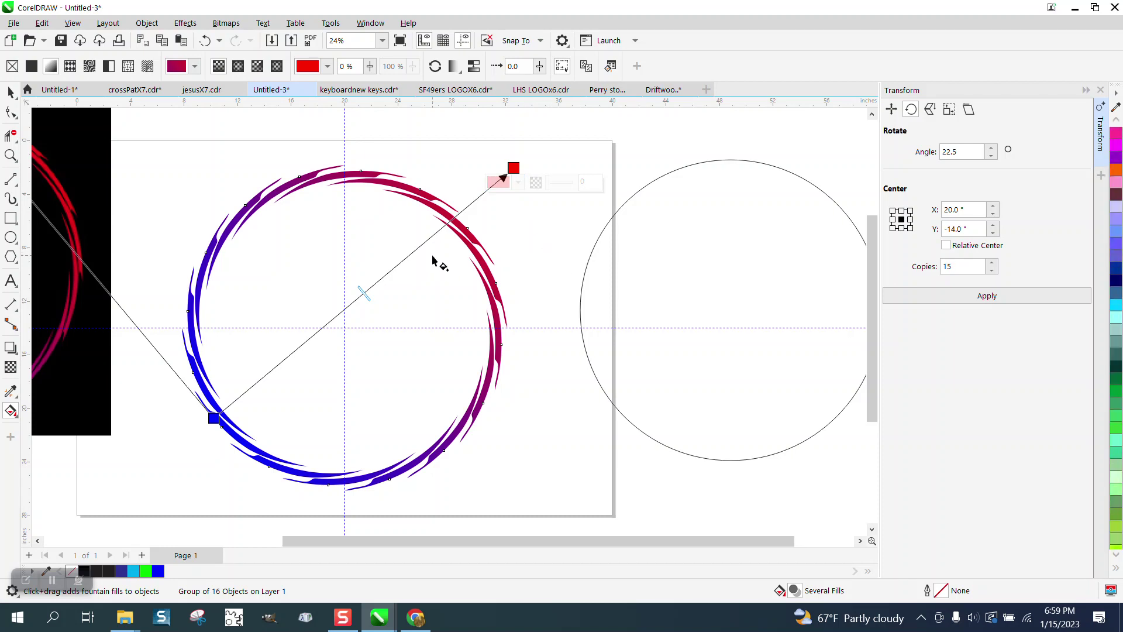
click(11, 93)
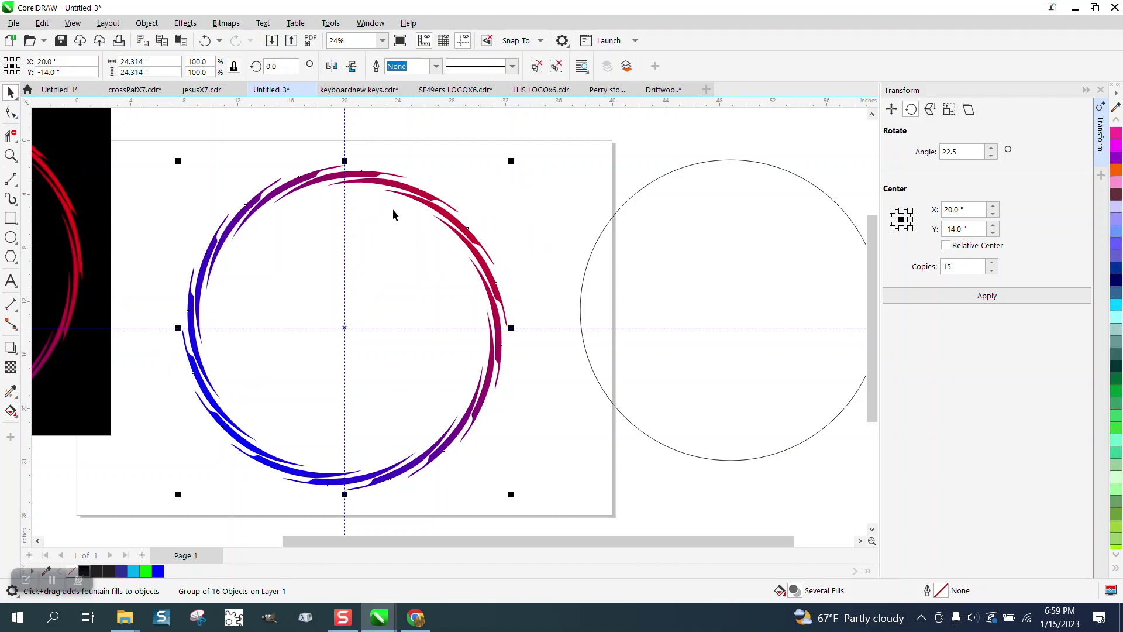
click(626, 248)
click(629, 247)
scroll(628, 247, down, 1)
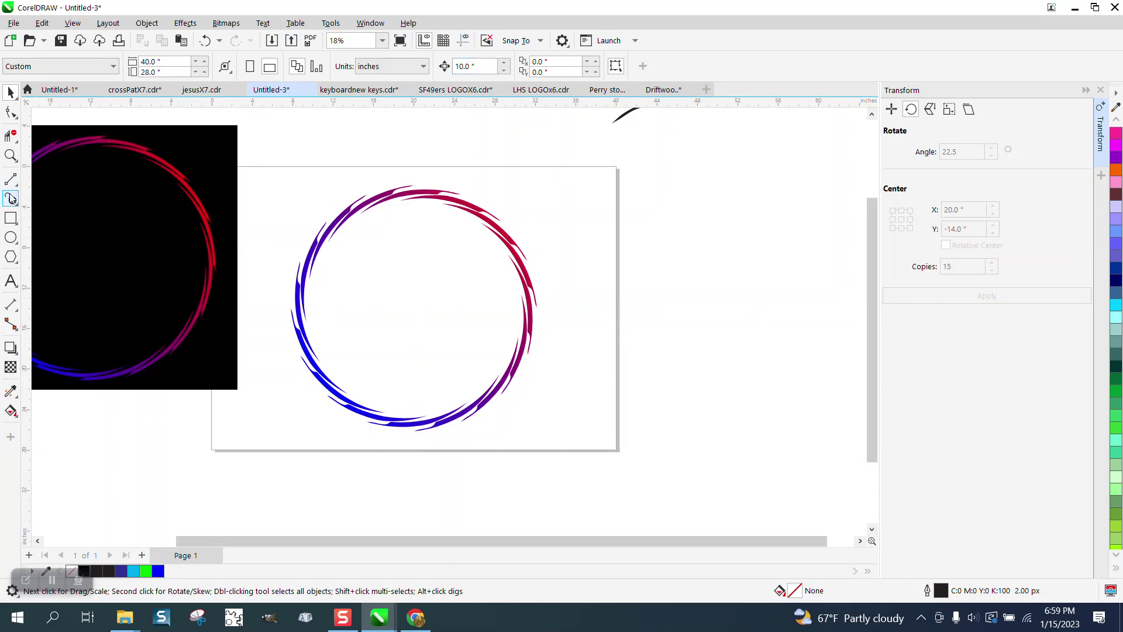
Draw a black-filled square framing the gradient ring, discarding an initial circle
click(10, 237)
mouse_move(266, 171)
mouse_down()
mouse_move(464, 391)
mouse_move(557, 426)
mouse_move(567, 447)
mouse_up()
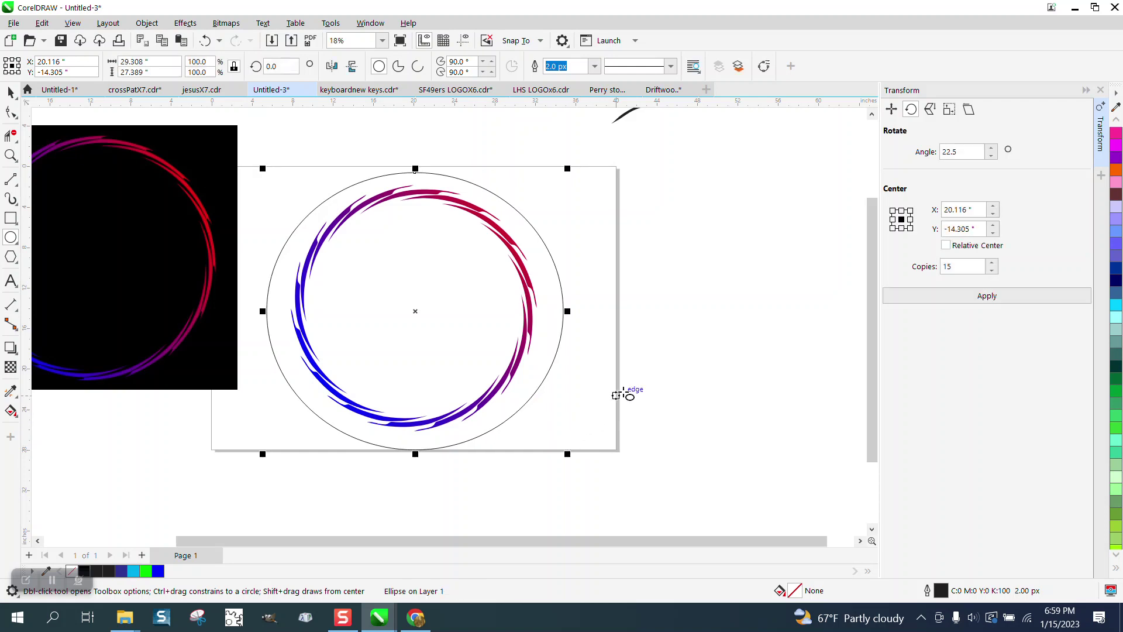
key(Delete)
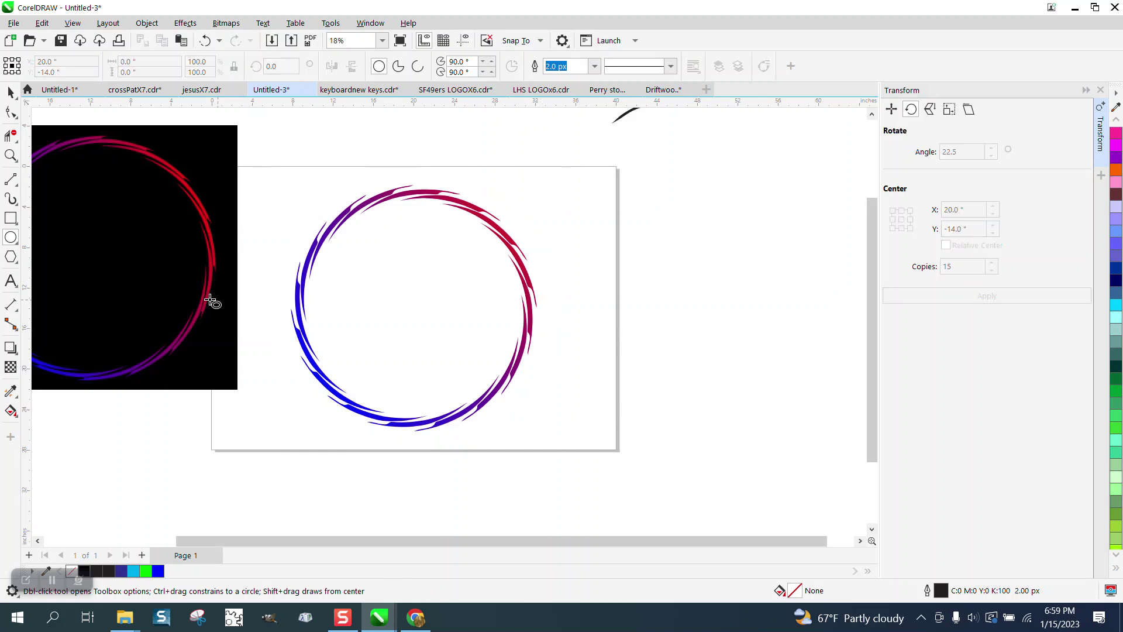
key(F6)
drag(283, 178, 563, 444)
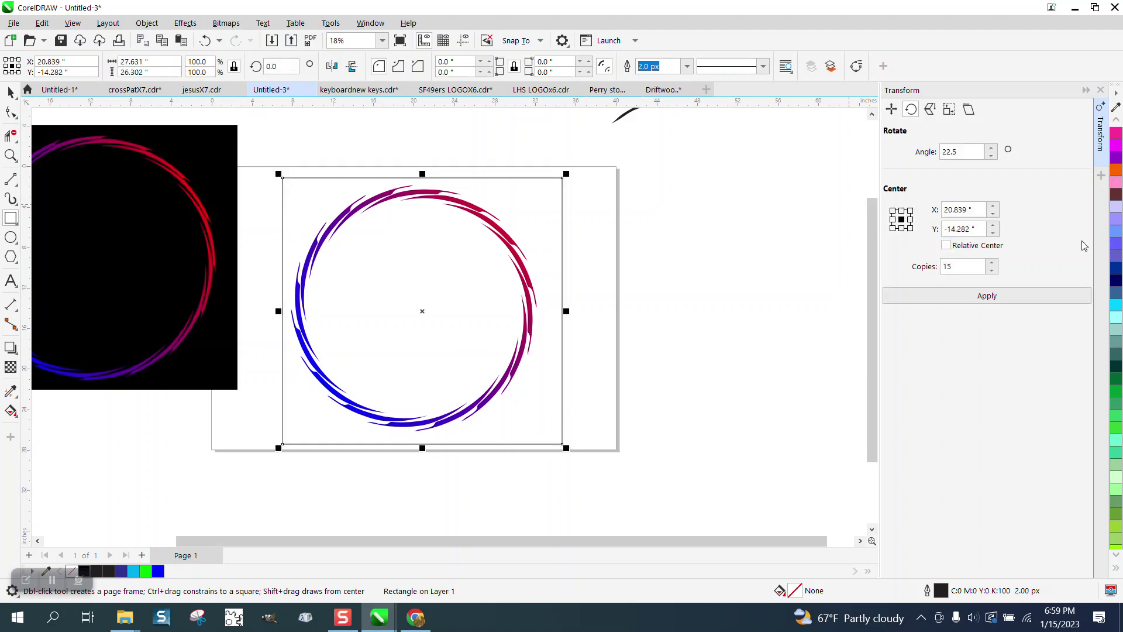
scroll(1116, 124, up, 6)
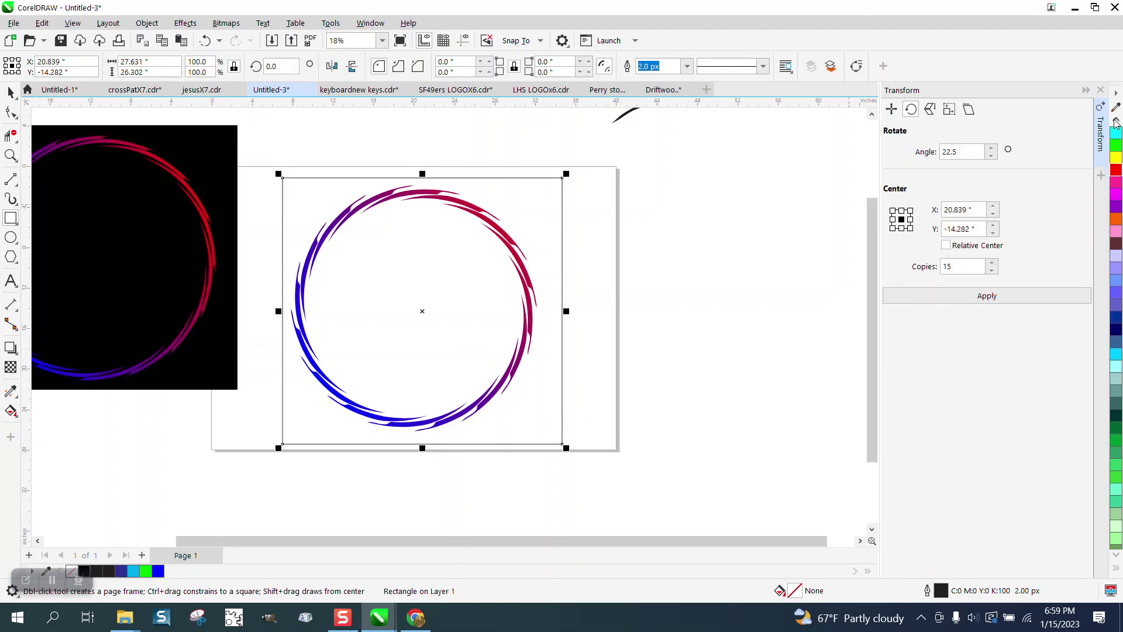
click(1116, 146)
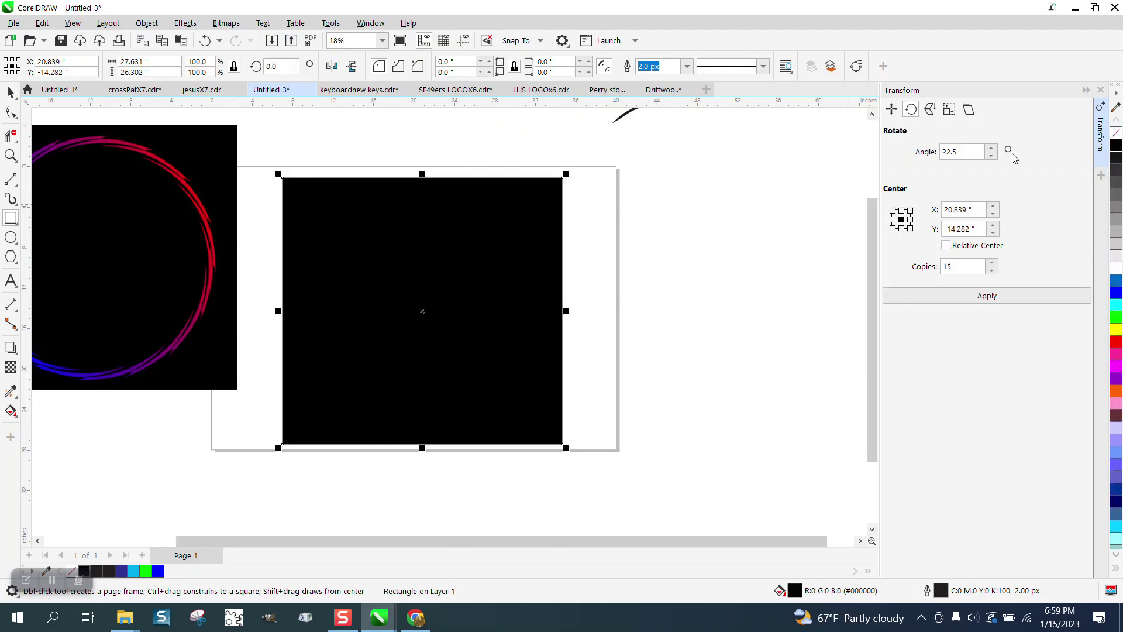
Send the black square behind the ring with Object > Order > To Back of Page
click(146, 23)
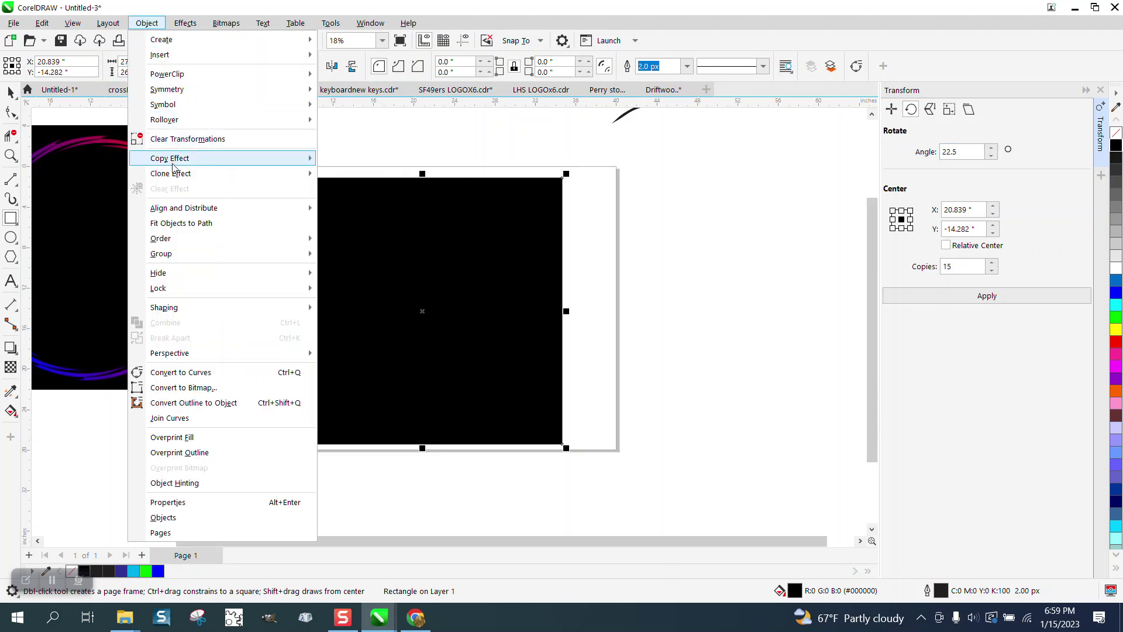
mouse_move(217, 244)
click(352, 256)
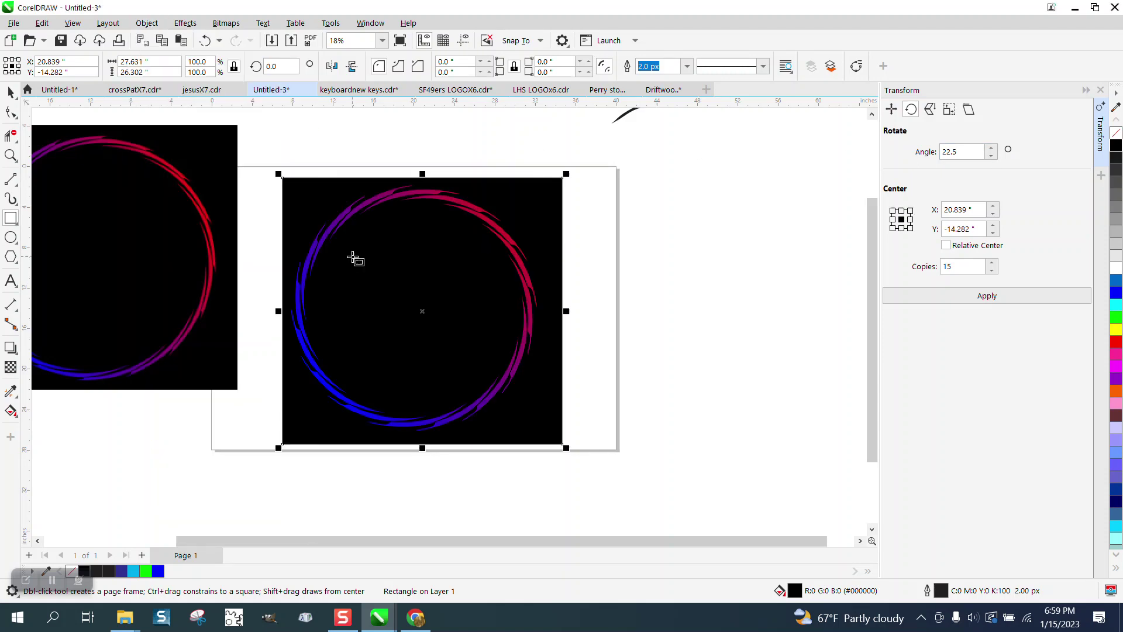
click(11, 155)
drag(129, 139, 181, 182)
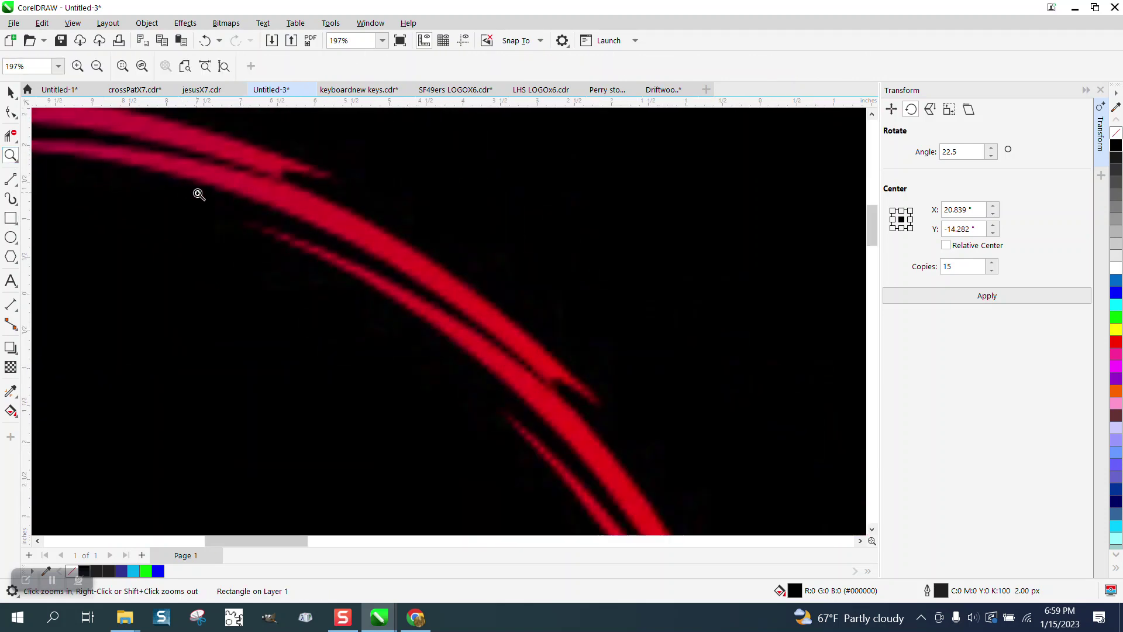
scroll(358, 213, down, 5)
drag(665, 241, 751, 295)
scroll(445, 244, down, 4)
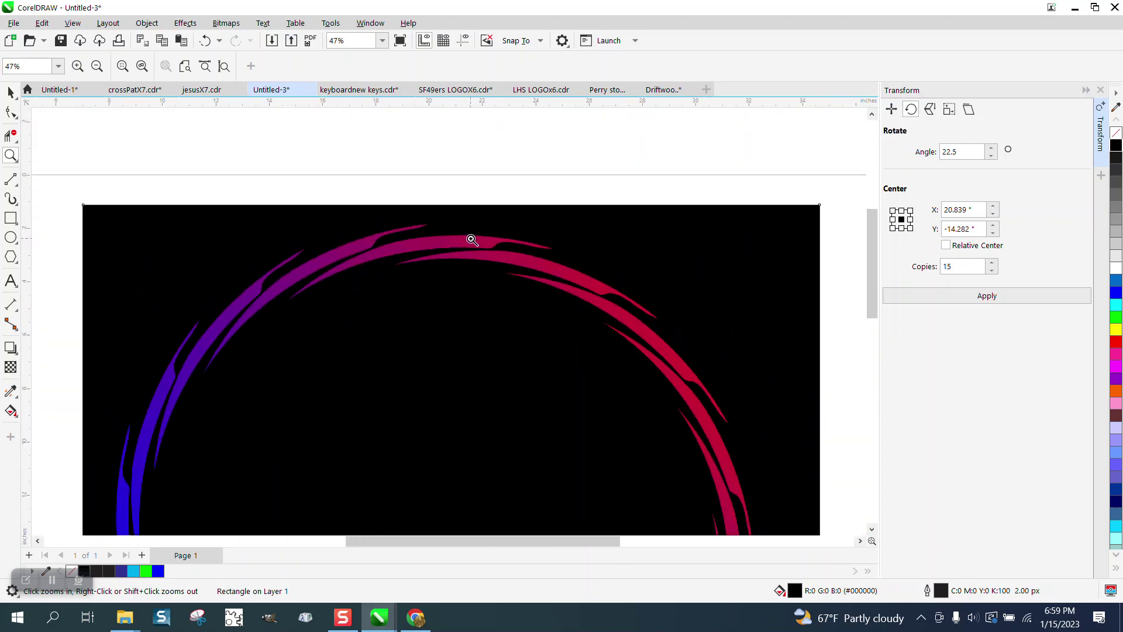
scroll(472, 240, down, 3)
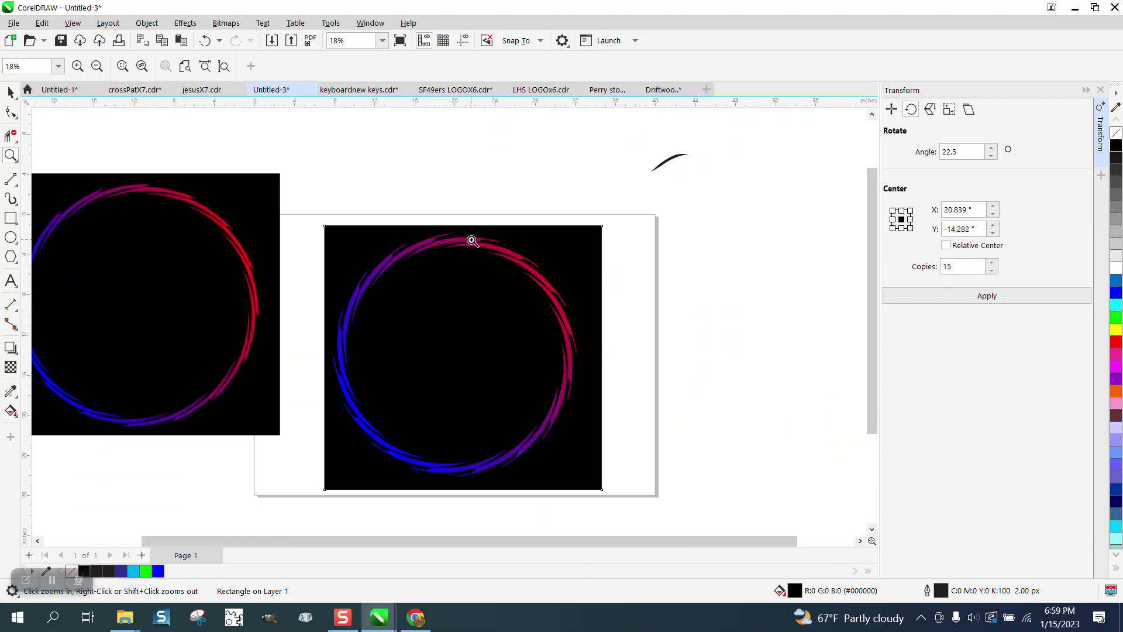
drag(661, 152, 715, 195)
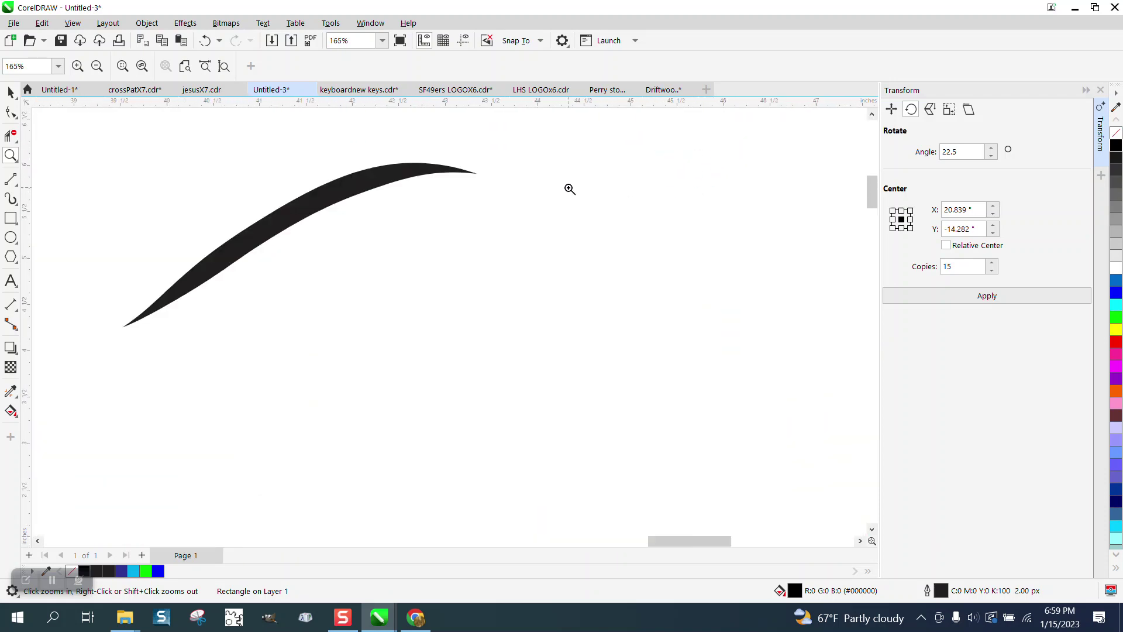
scroll(363, 204, down, 4)
scroll(349, 218, down, 2)
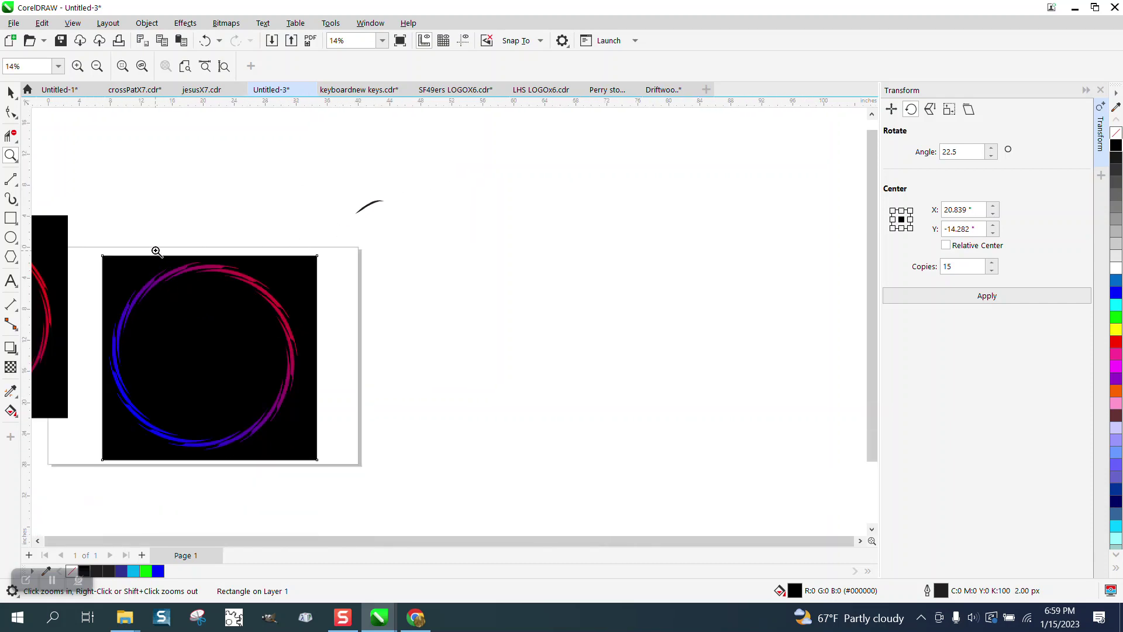
drag(155, 251, 293, 332)
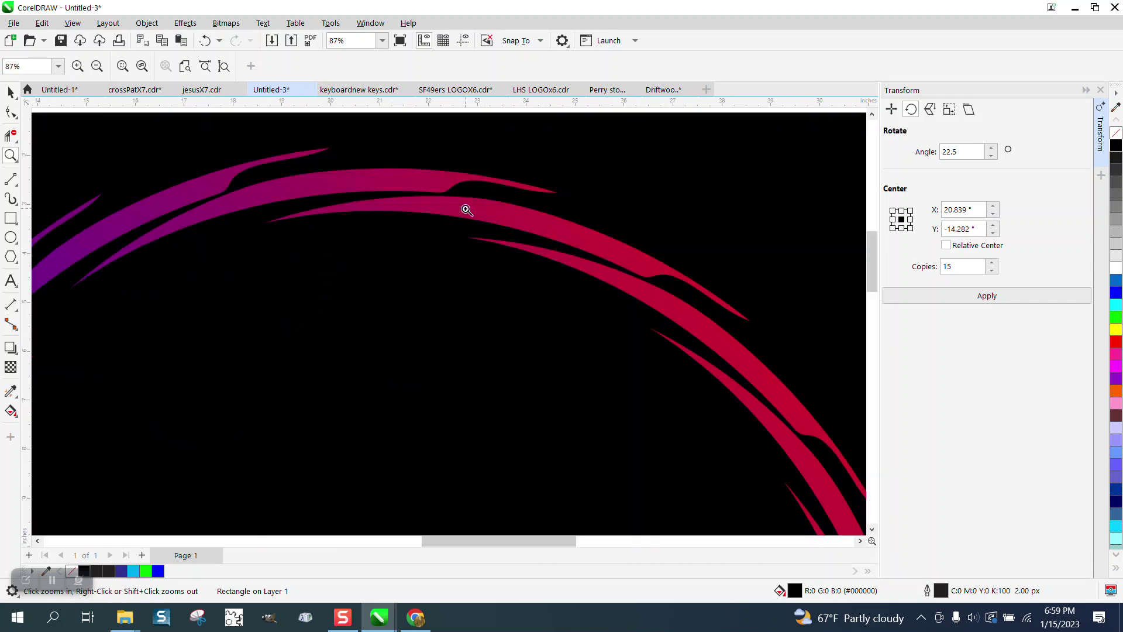
scroll(369, 196, down, 5)
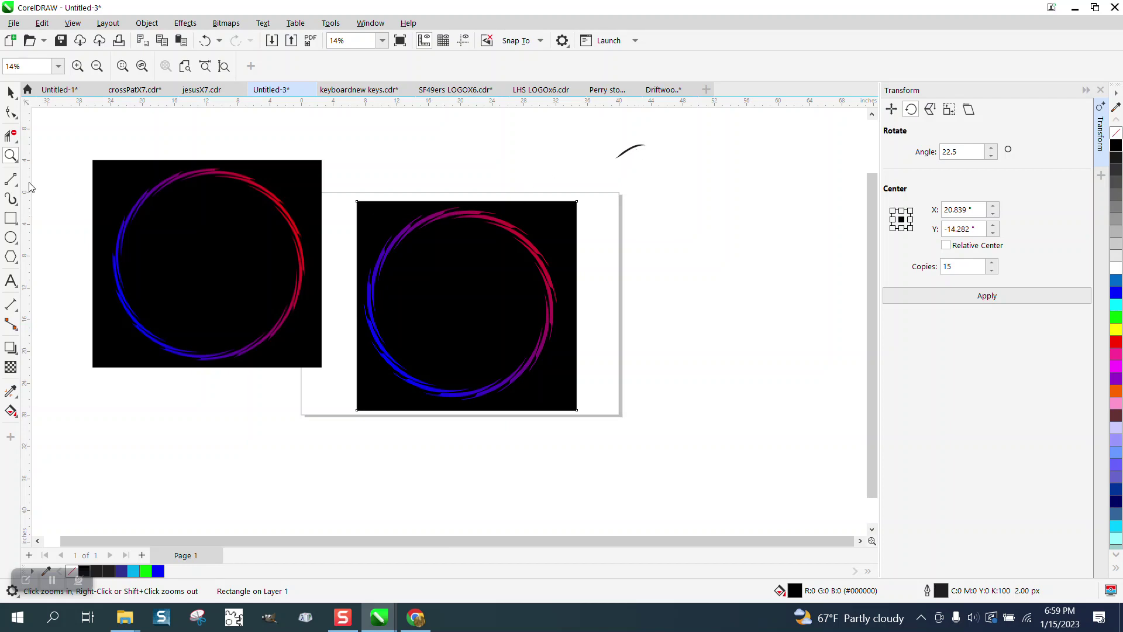
drag(401, 198, 515, 243)
scroll(486, 228, down, 3)
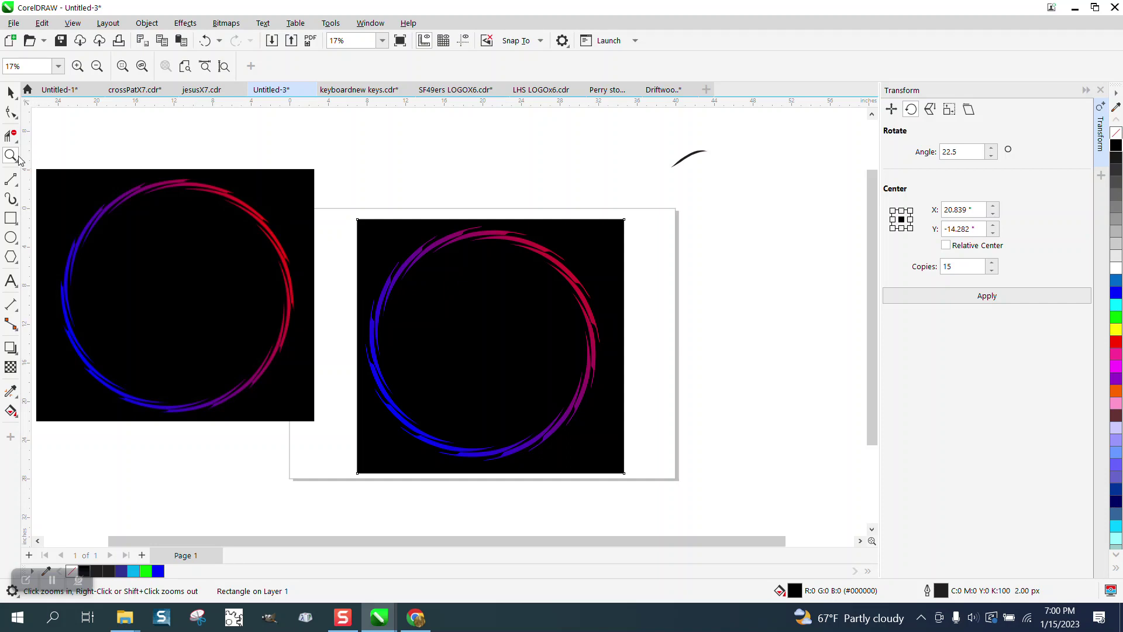
drag(364, 217, 637, 466)
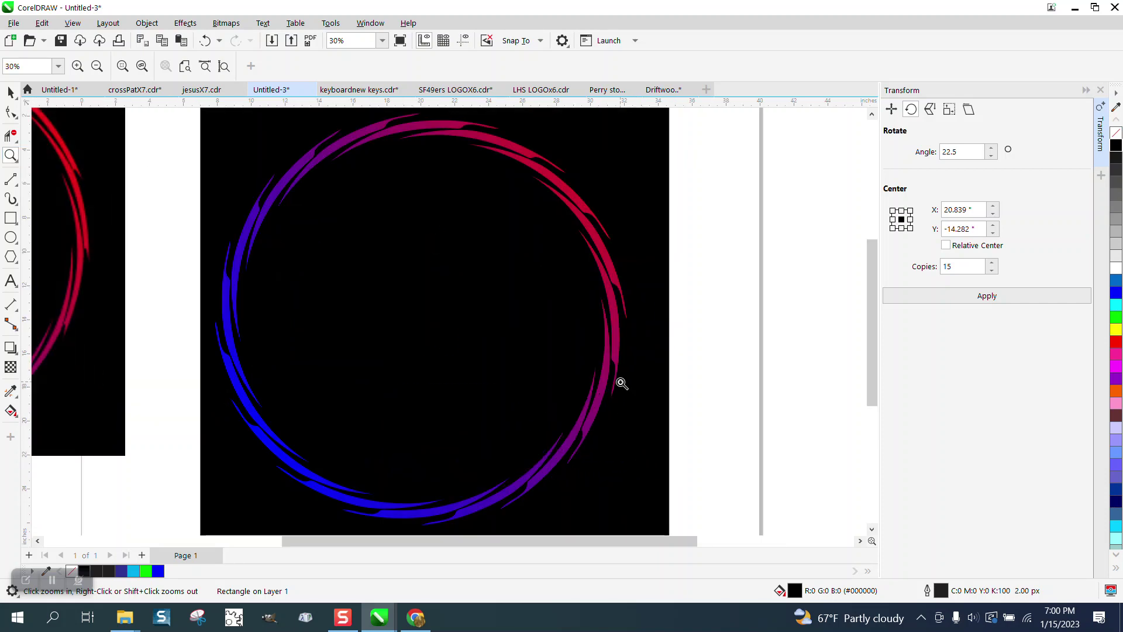